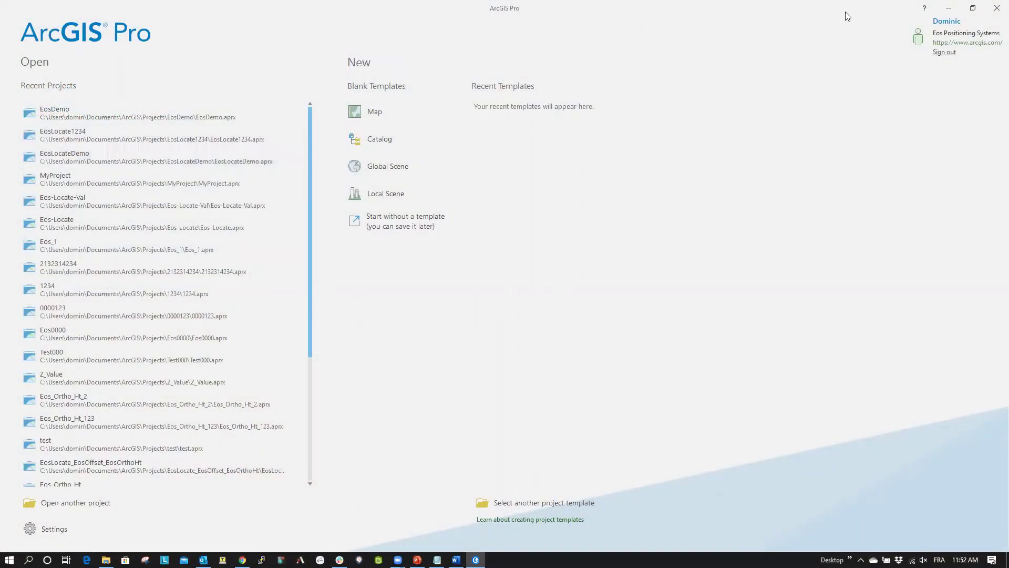
Step: Create a new project named LocateDemo from the blank Map template
{"action": "left_click", "coordinate": [381, 116]}
{"action": "type", "text": "LocateDemo"}
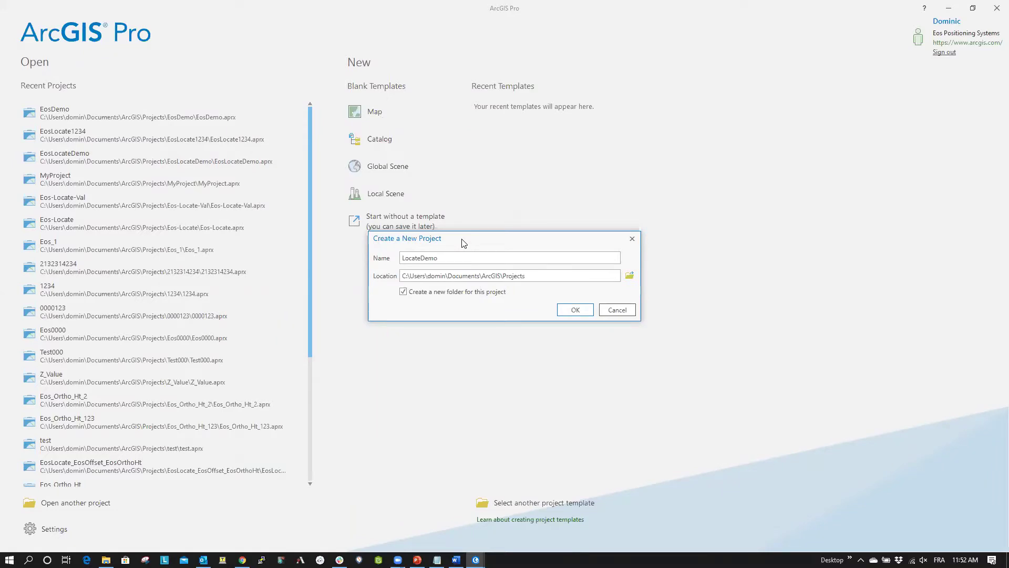
{"action": "left_click_drag", "start_coordinate": [464, 243], "coordinate": [437, 257]}
{"action": "left_click", "coordinate": [544, 324]}
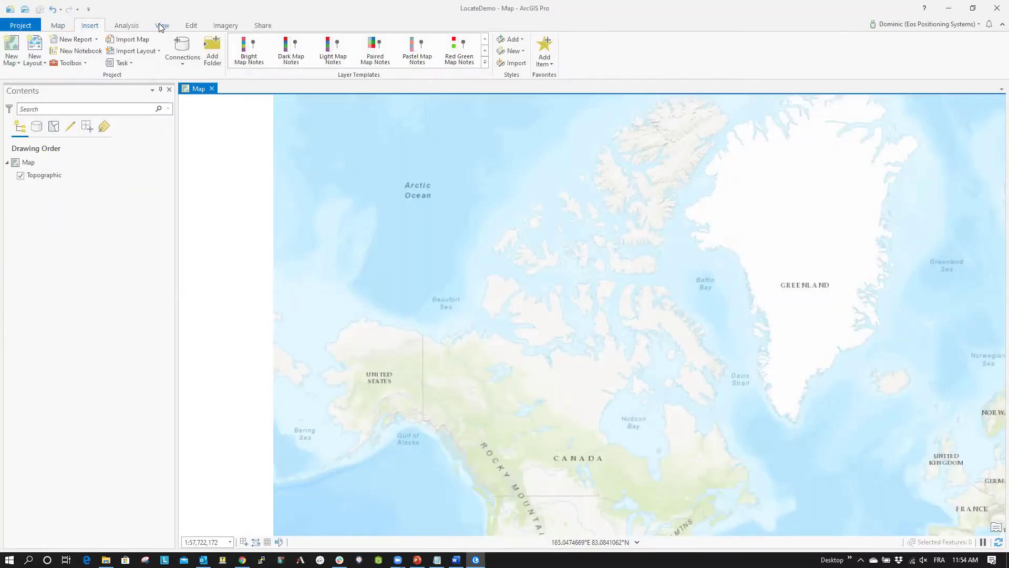
Step: Show the Catalog pane, widen it, and expand the project's Databases
{"action": "left_click", "coordinate": [160, 25]}
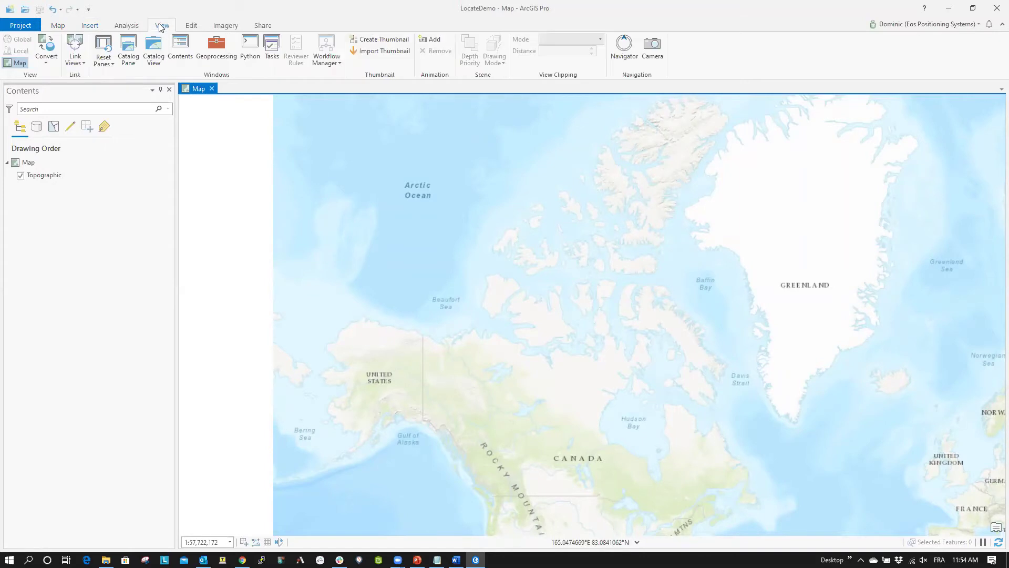
{"action": "left_click", "coordinate": [129, 51]}
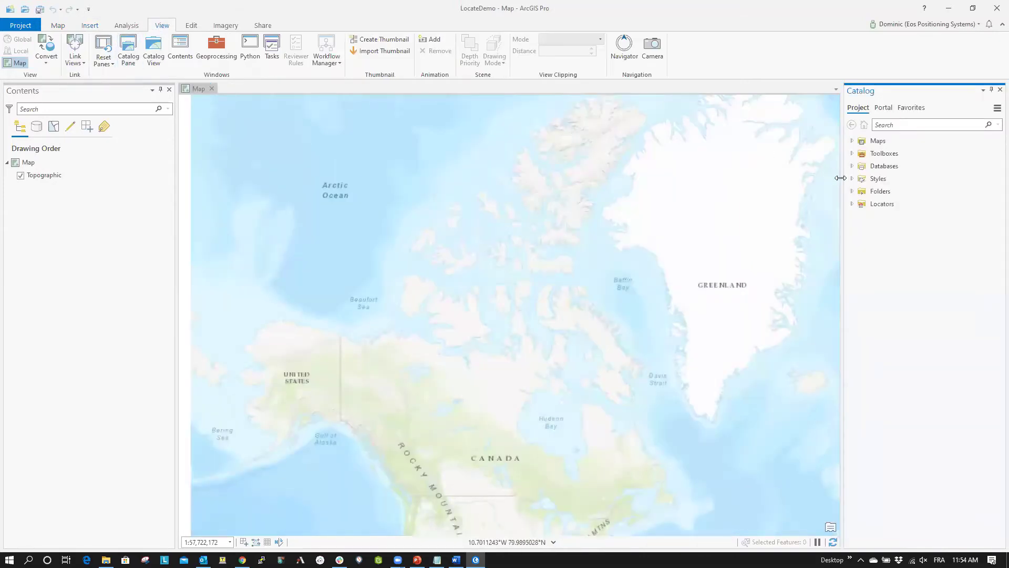
{"action": "left_click_drag", "start_coordinate": [843, 176], "coordinate": [609, 231]}
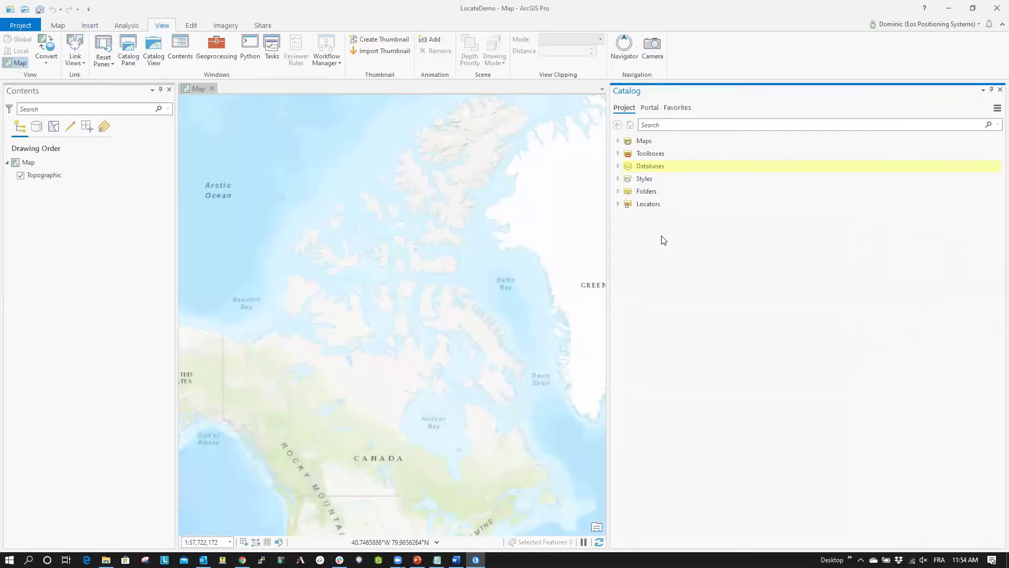
{"action": "double_click", "coordinate": [627, 167]}
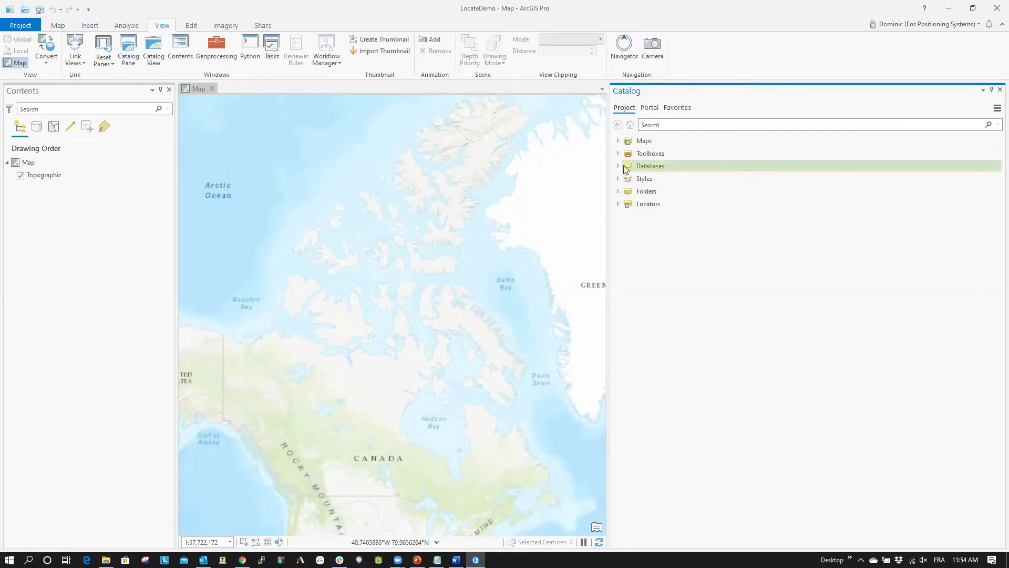
Step: Define a Point feature class in LocateDemo.gdb with name and alias LocateDemo, advancing to Spatial Reference
{"action": "right_click", "coordinate": [646, 179]}
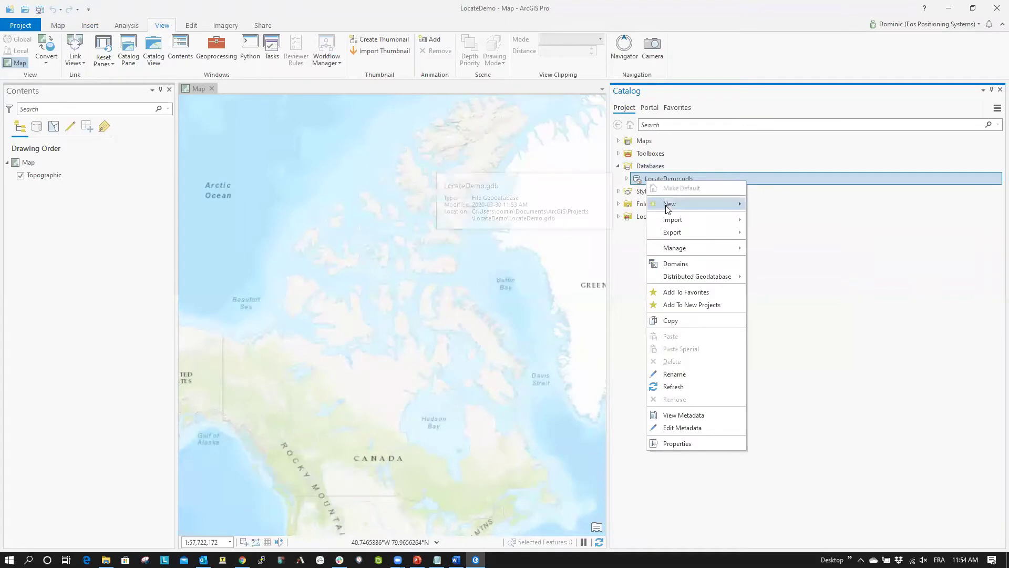
{"action": "mouse_move", "coordinate": [667, 207]}
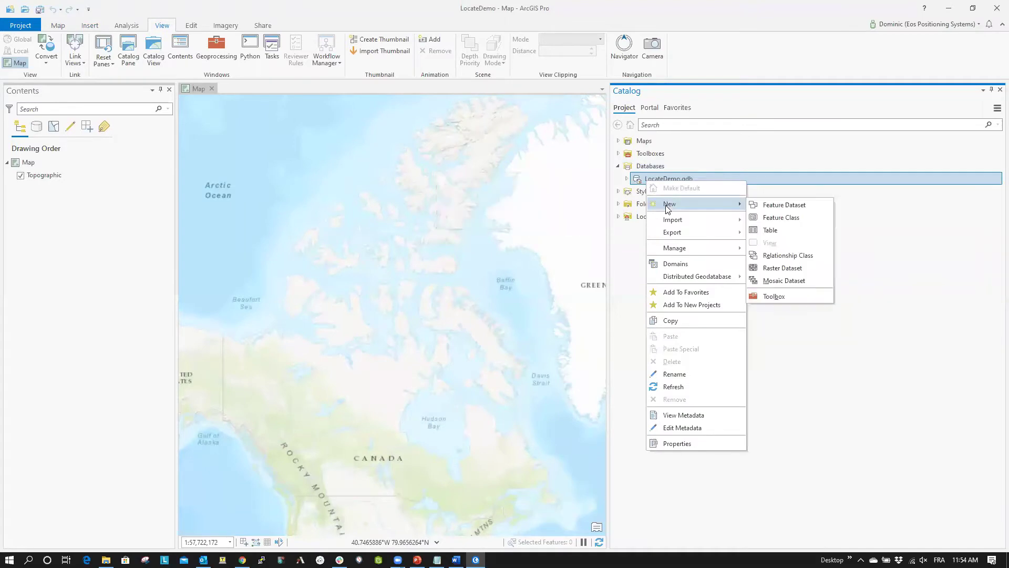
{"action": "left_click", "coordinate": [764, 218]}
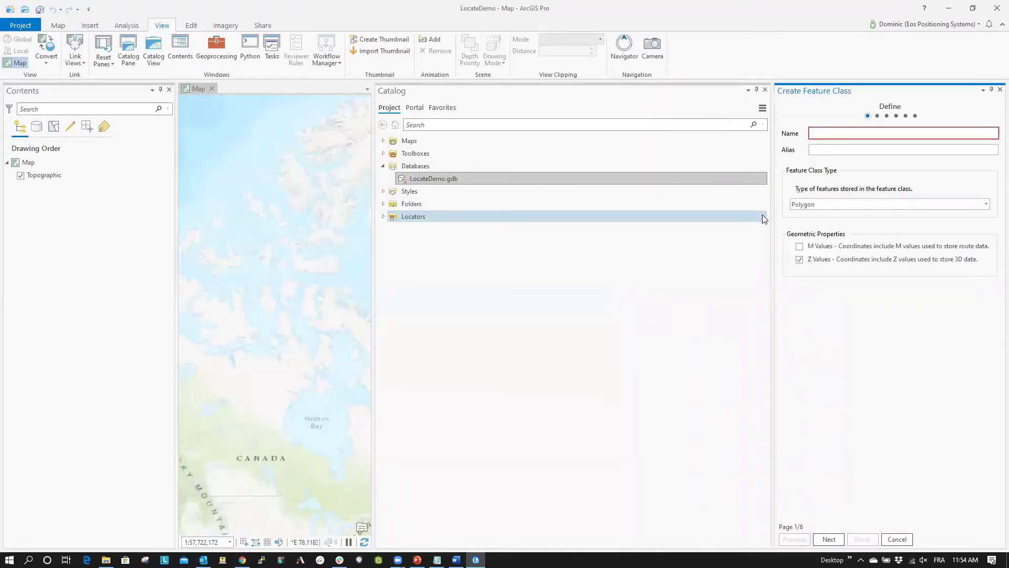
{"action": "left_click", "coordinate": [827, 137]}
{"action": "key", "text": "ctrl+v"}
{"action": "left_click", "coordinate": [829, 151]}
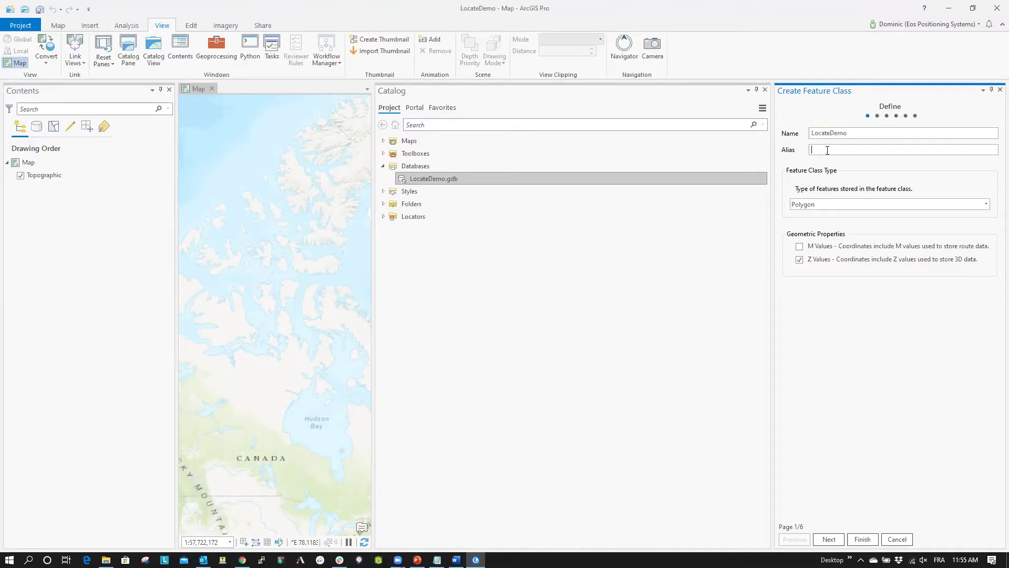
{"action": "key", "text": "ctrl+v"}
{"action": "left_click", "coordinate": [836, 205]}
{"action": "left_click", "coordinate": [818, 237]}
{"action": "left_click", "coordinate": [829, 539]}
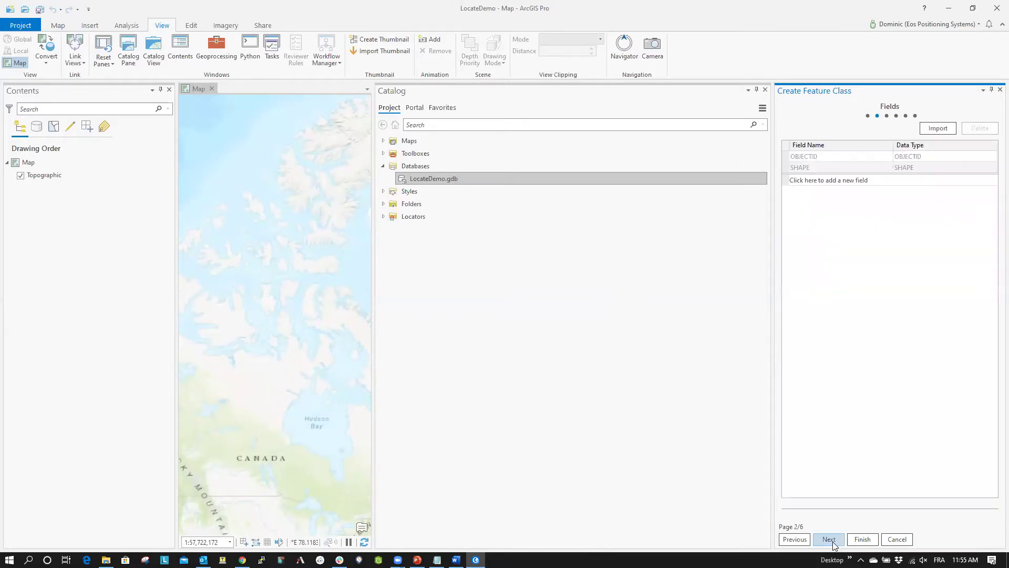
{"action": "left_click", "coordinate": [829, 540]}
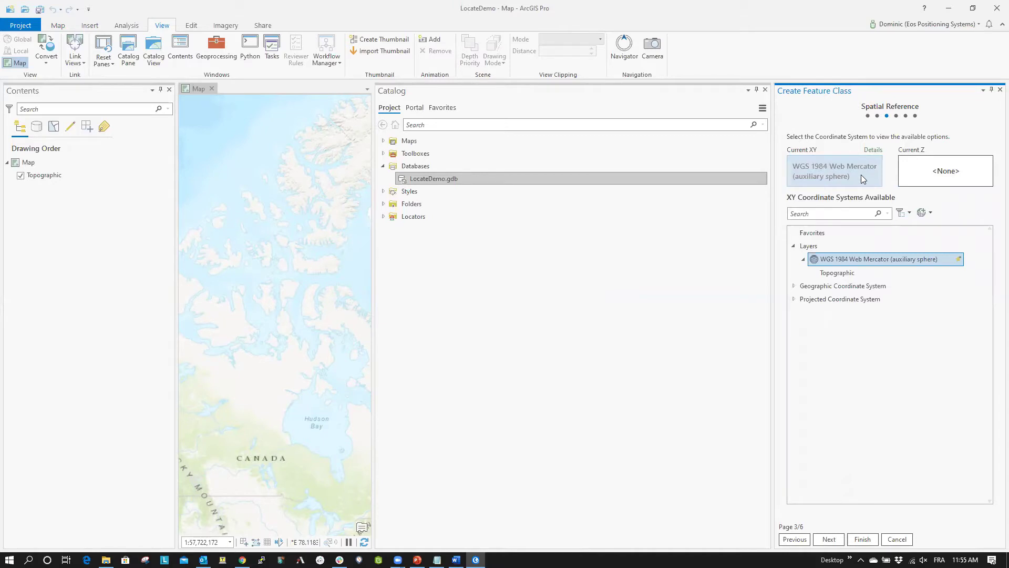
Step: Set the Z coordinate system to NAVD88 (depth) and finish creating the feature class
{"action": "left_click", "coordinate": [916, 168]}
{"action": "left_click", "coordinate": [851, 214]}
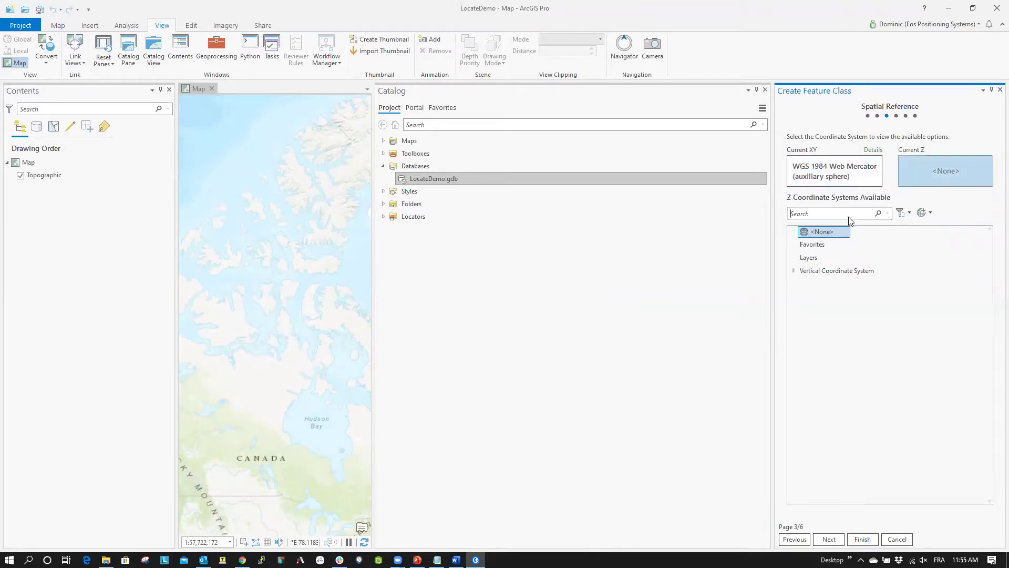
{"action": "type", "text": "NAVD88"}
{"action": "left_click", "coordinate": [794, 271]}
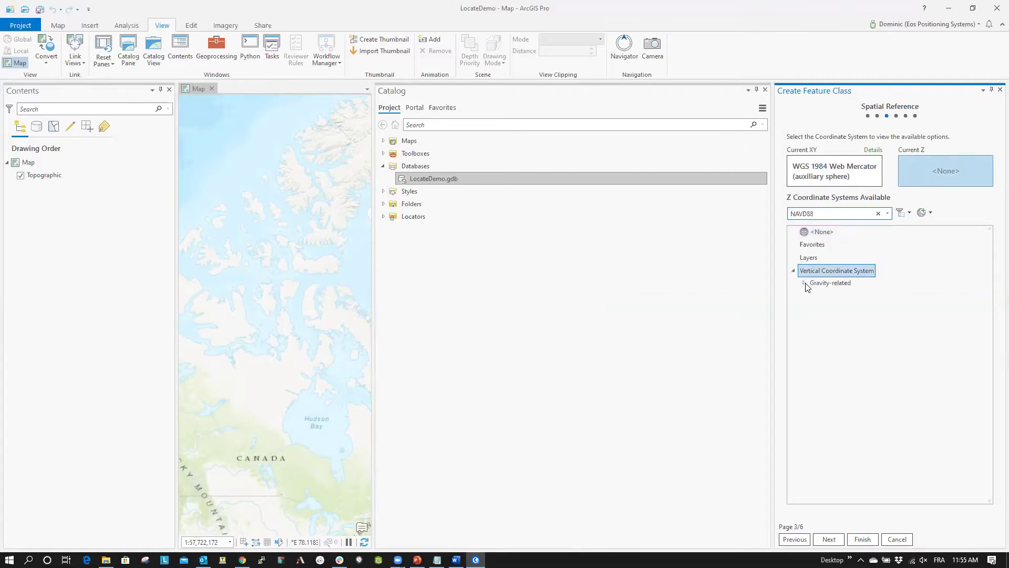
{"action": "left_click", "coordinate": [804, 284]}
{"action": "left_click", "coordinate": [813, 294]}
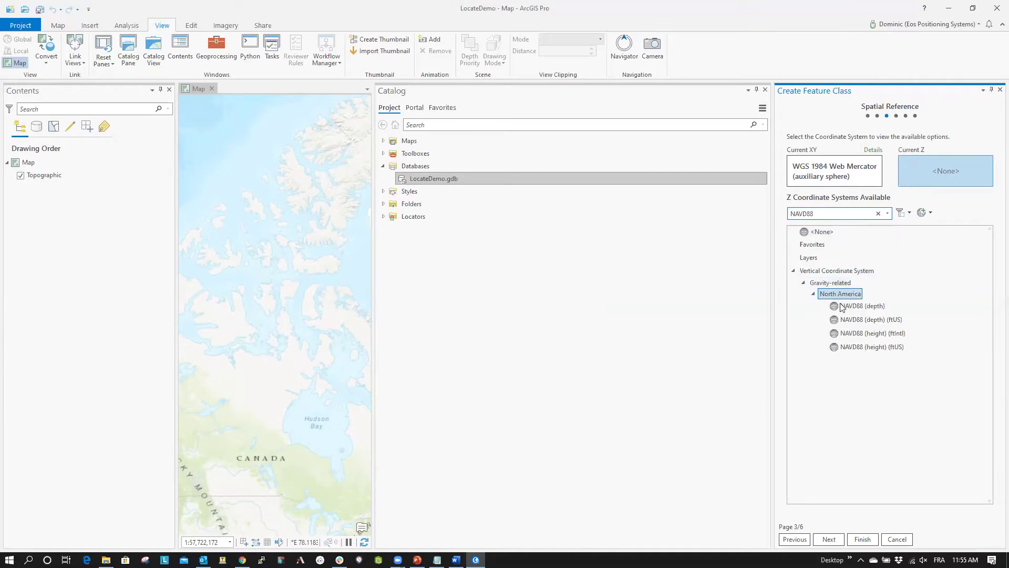
{"action": "left_click", "coordinate": [842, 306]}
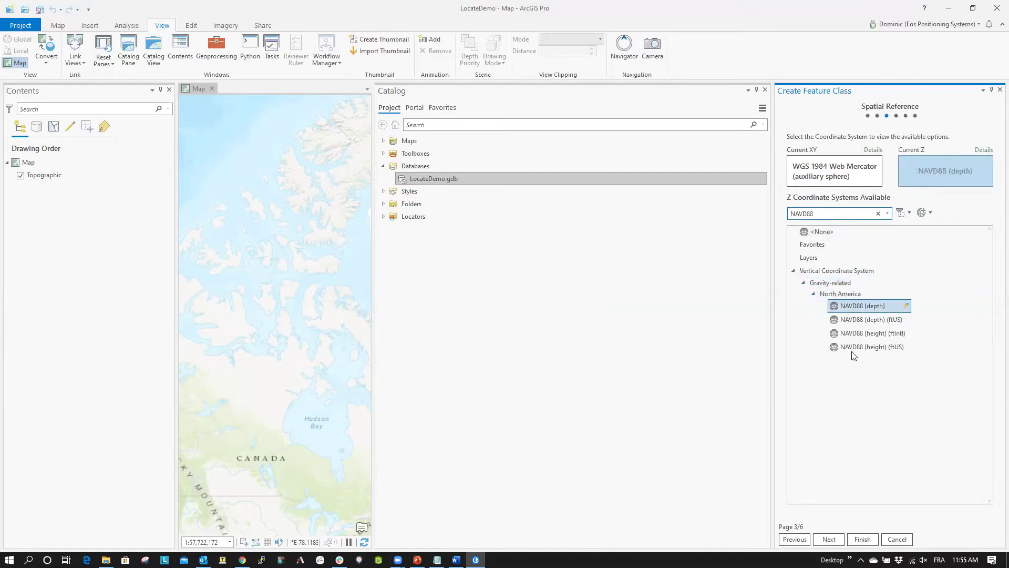
{"action": "left_click", "coordinate": [829, 540]}
{"action": "left_click", "coordinate": [829, 540]}
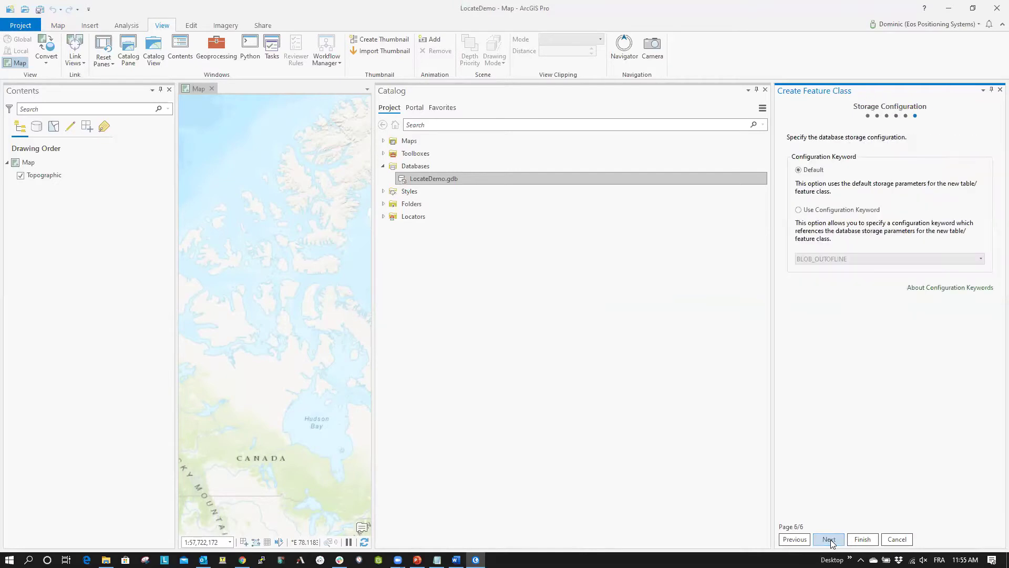
{"action": "left_click", "coordinate": [862, 540]}
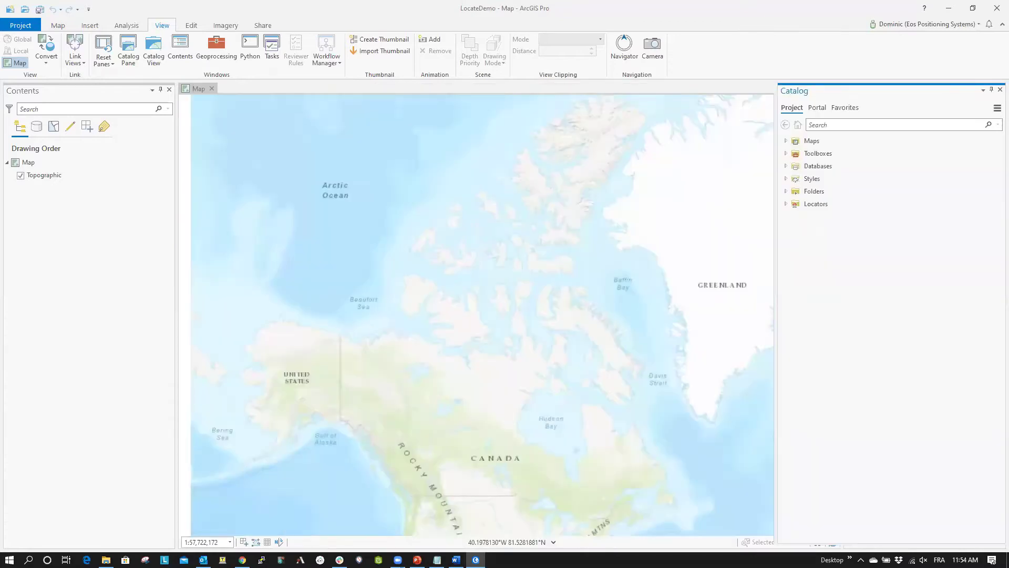
Step: Add global IDs to the EosLocate feature class in EosLocate.gdb
{"action": "left_click", "coordinate": [785, 166]}
{"action": "left_click", "coordinate": [794, 178]}
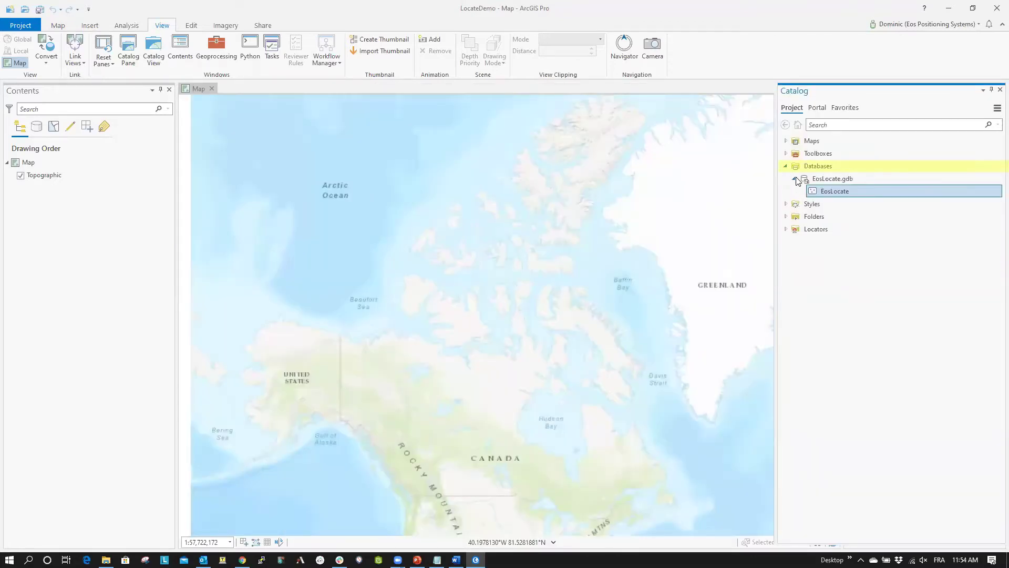
{"action": "right_click", "coordinate": [862, 191]}
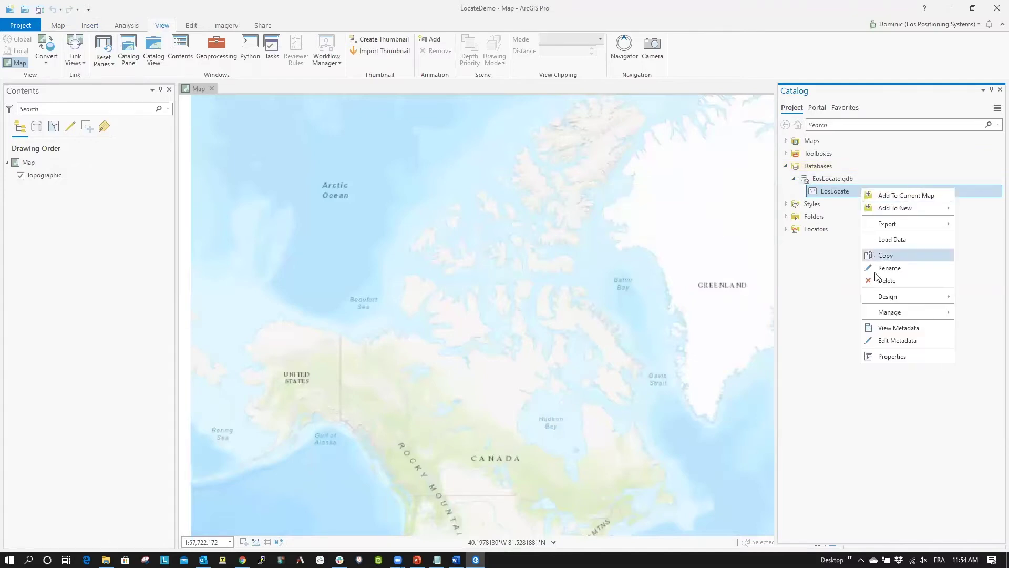
{"action": "mouse_move", "coordinate": [882, 314]}
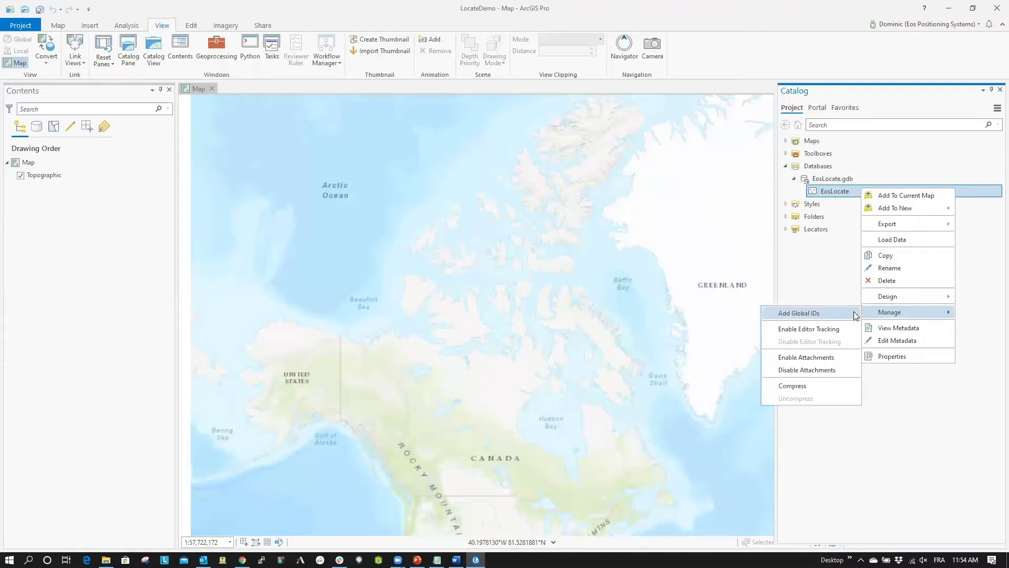
{"action": "left_click", "coordinate": [854, 312]}
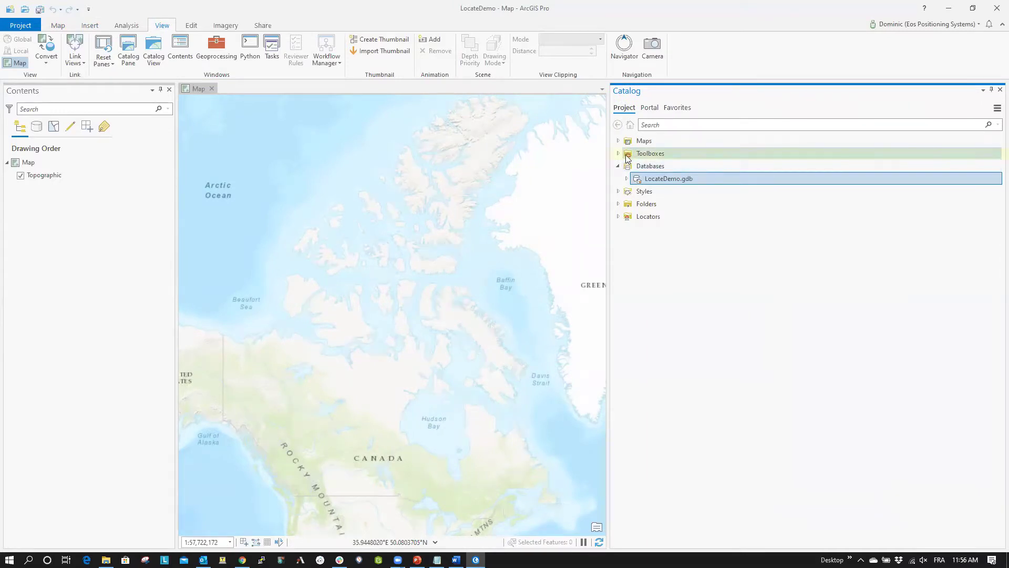
Step: Add Eos Positioning Systems.tbx to the project's Toolboxes and expand it
{"action": "left_click", "coordinate": [618, 154]}
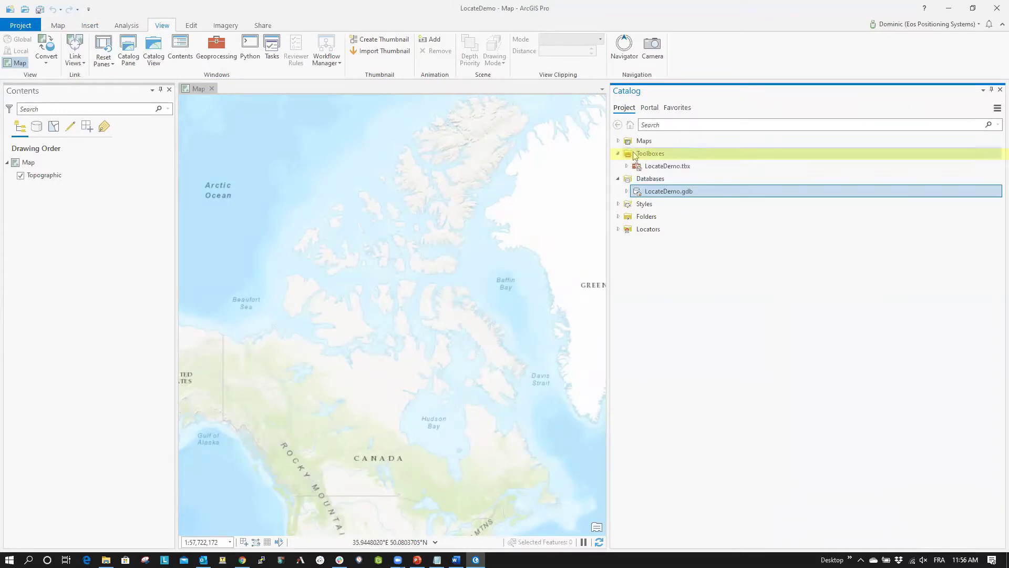
{"action": "right_click", "coordinate": [636, 154]}
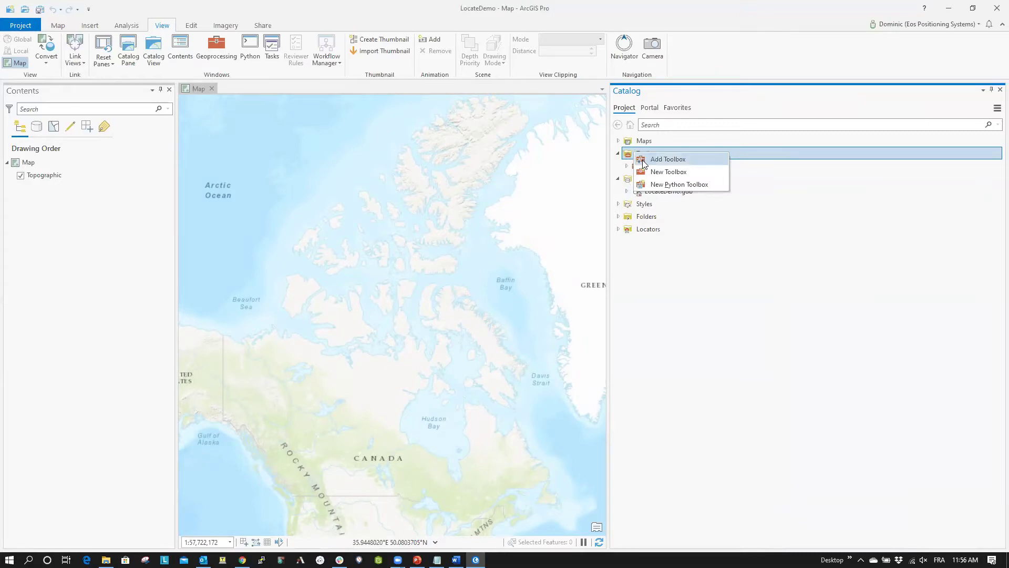
{"action": "left_click", "coordinate": [643, 160]}
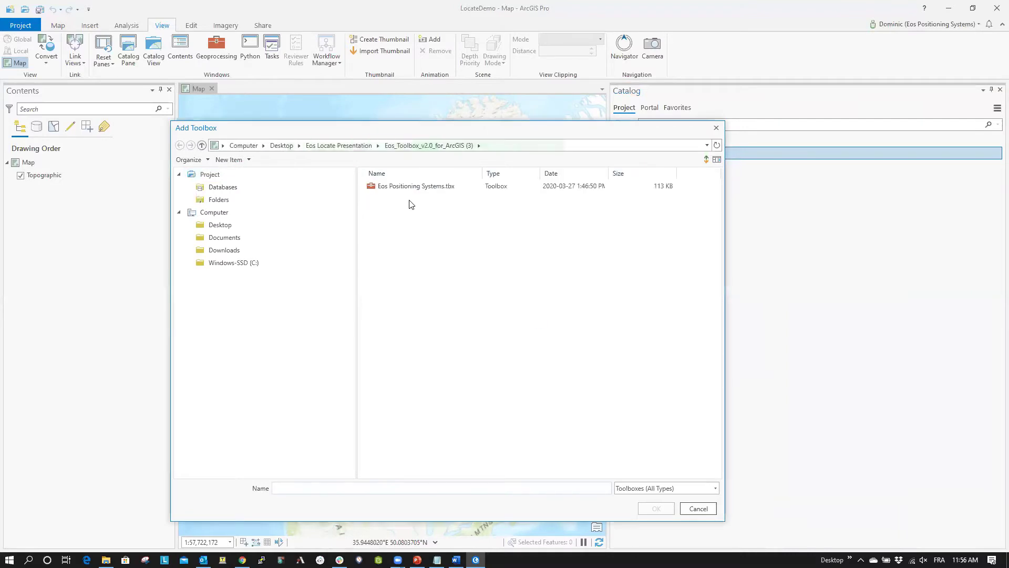
{"action": "left_click", "coordinate": [400, 188]}
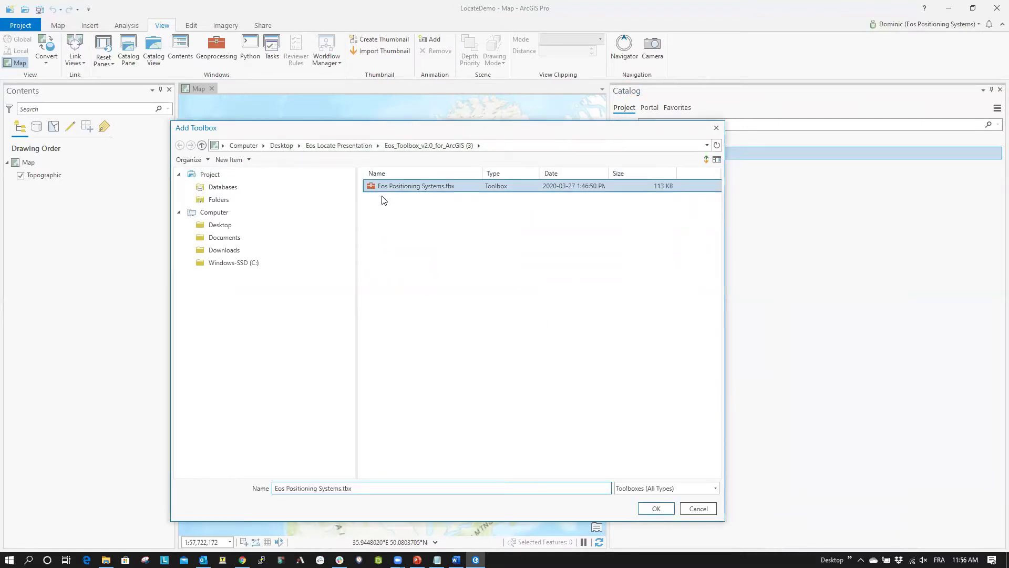
{"action": "left_click", "coordinate": [654, 509]}
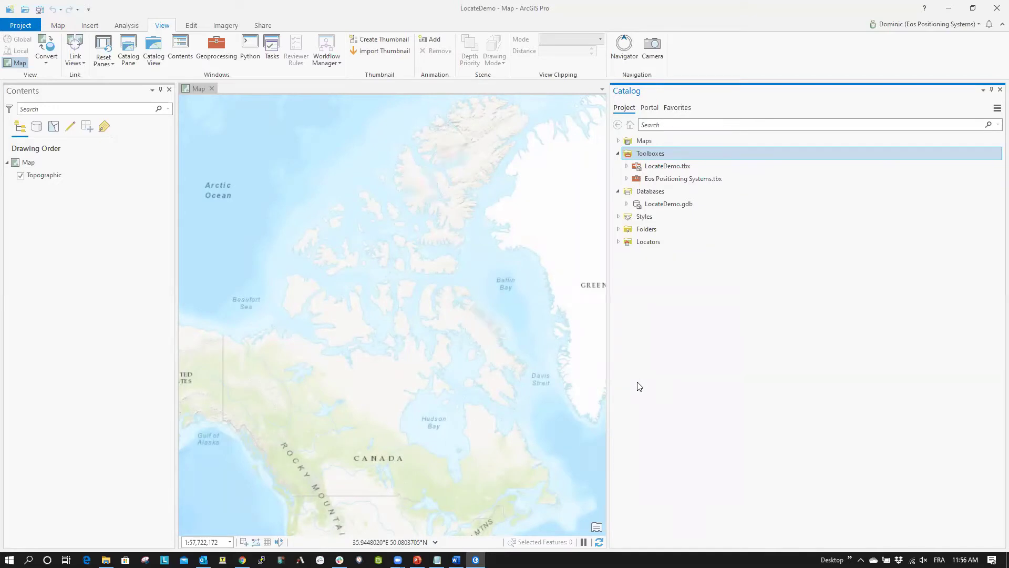
{"action": "double_click", "coordinate": [646, 179]}
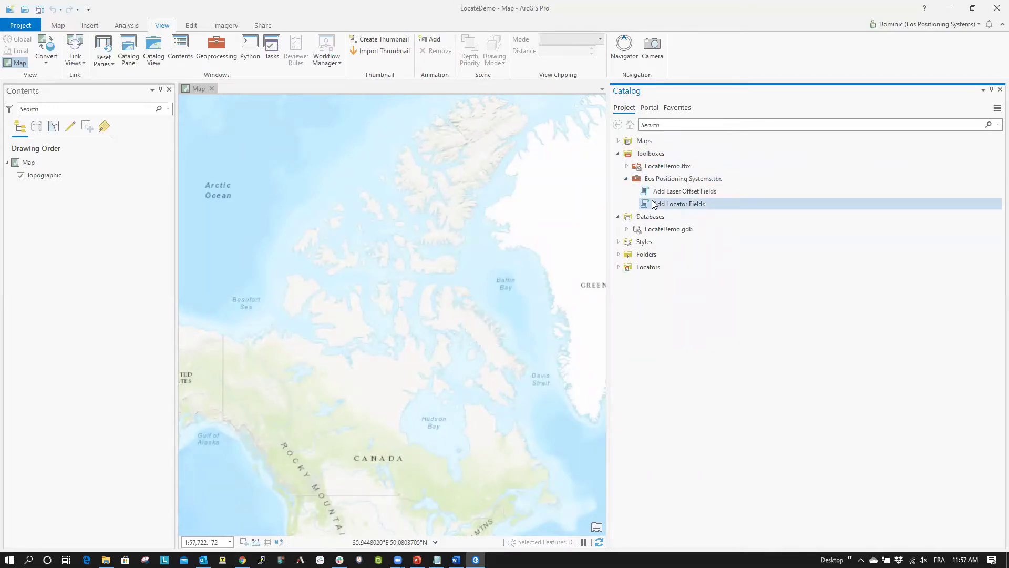
Step: Run Add Locator Fields with the LocateDemo feature class from LocateDemo.gdb as input
{"action": "right_click", "coordinate": [655, 204]}
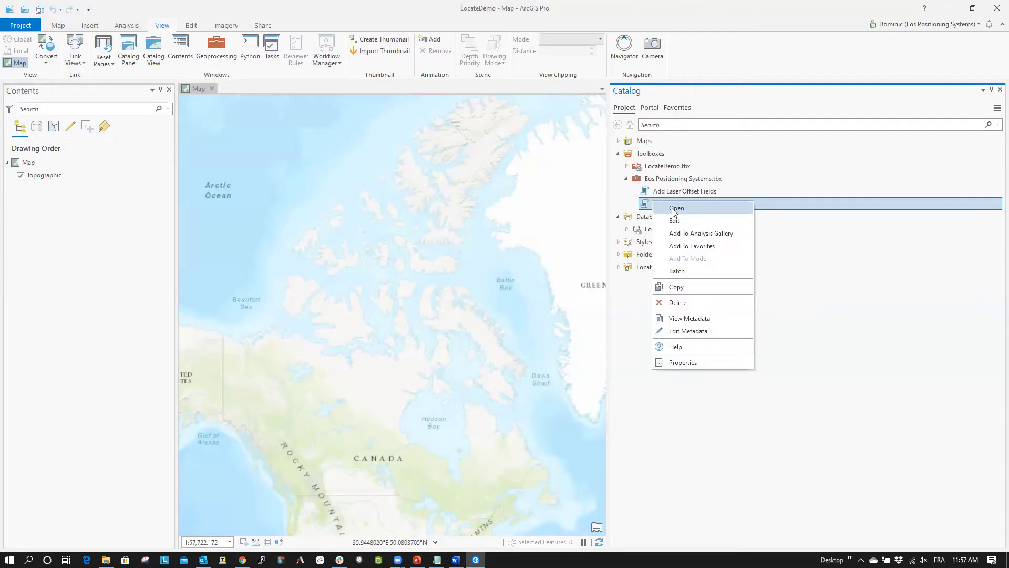
{"action": "left_click", "coordinate": [675, 209]}
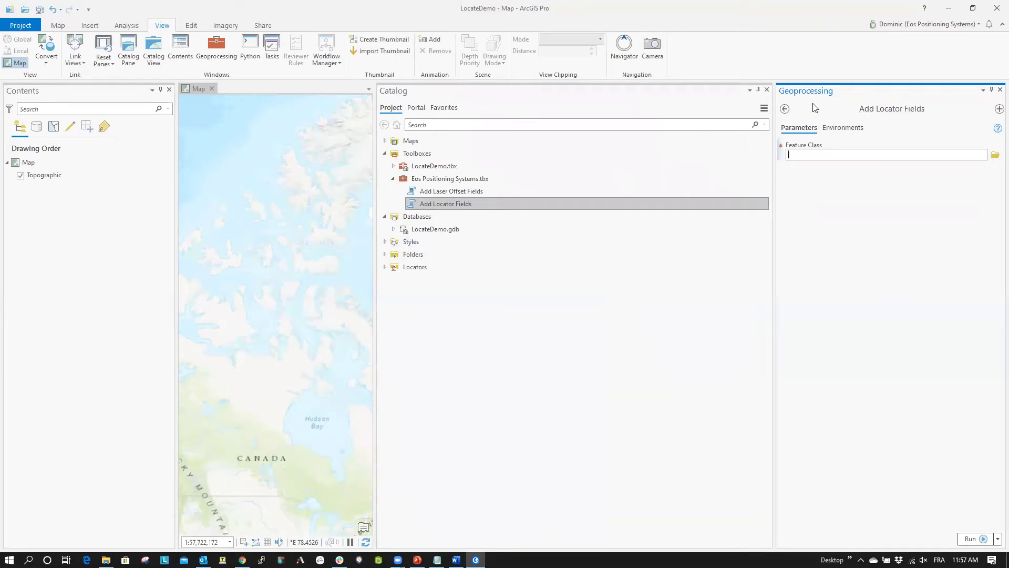
{"action": "left_click", "coordinate": [995, 155]}
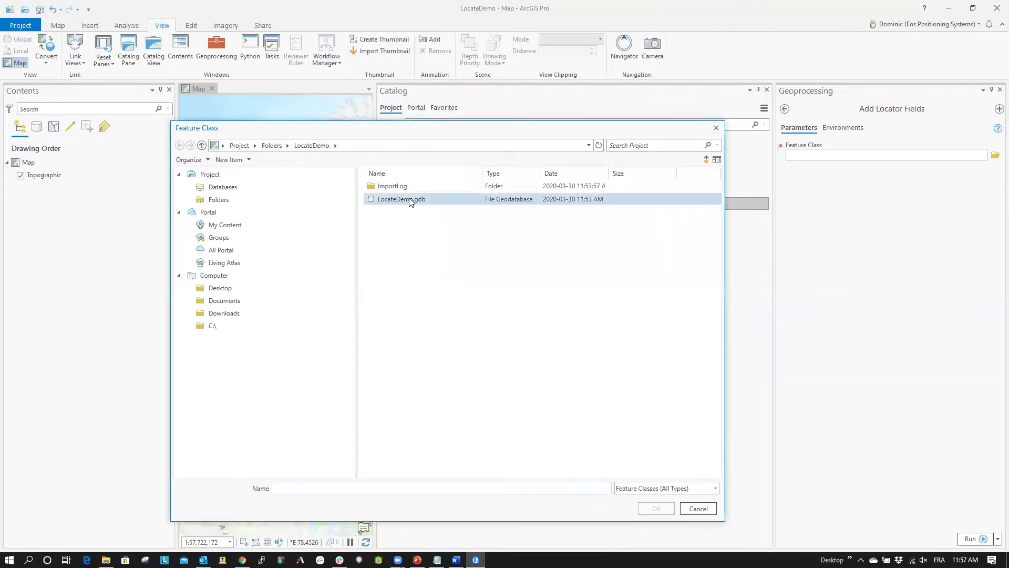
{"action": "left_click", "coordinate": [410, 200]}
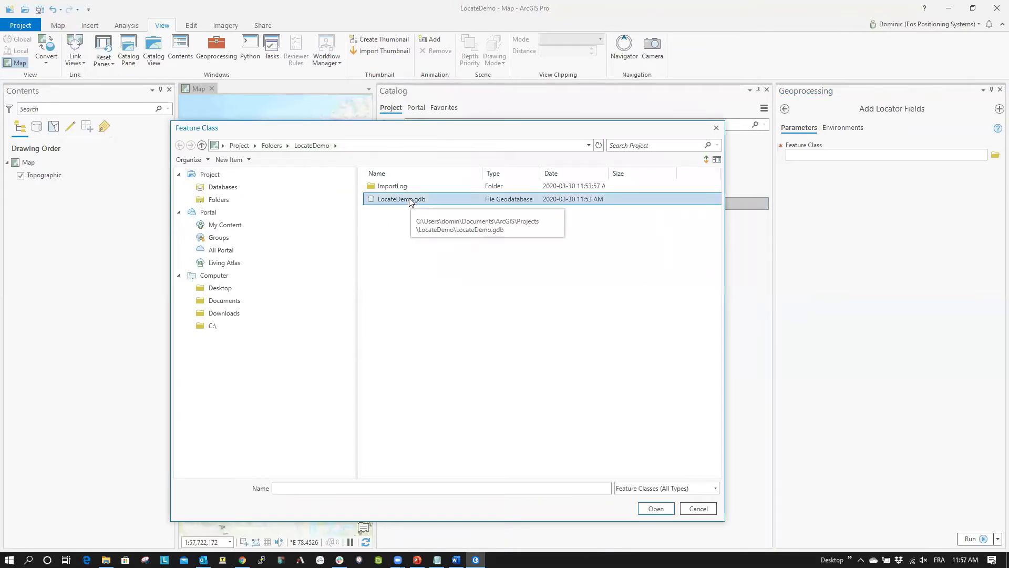
{"action": "left_click", "coordinate": [655, 509]}
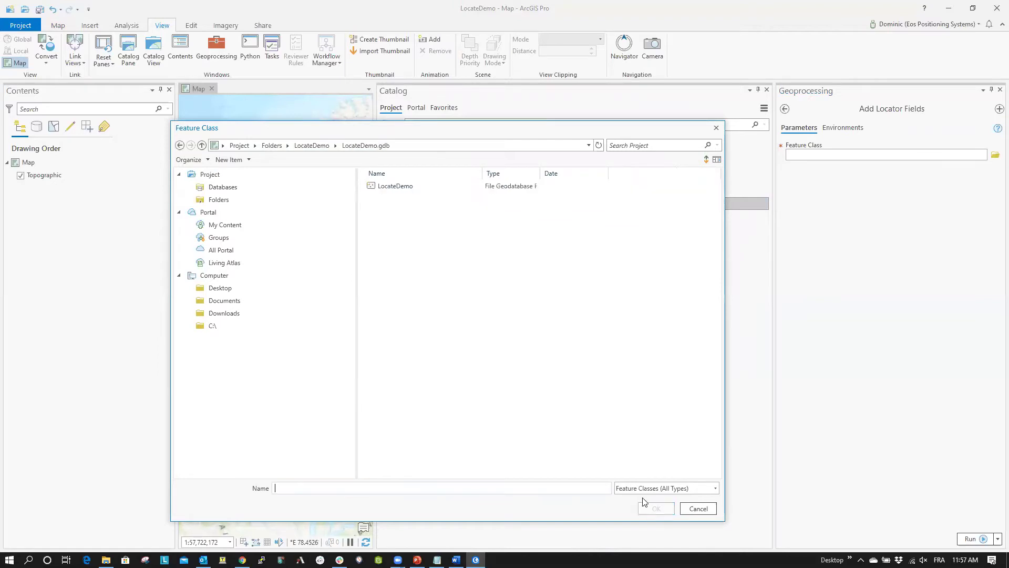
{"action": "left_click", "coordinate": [408, 187]}
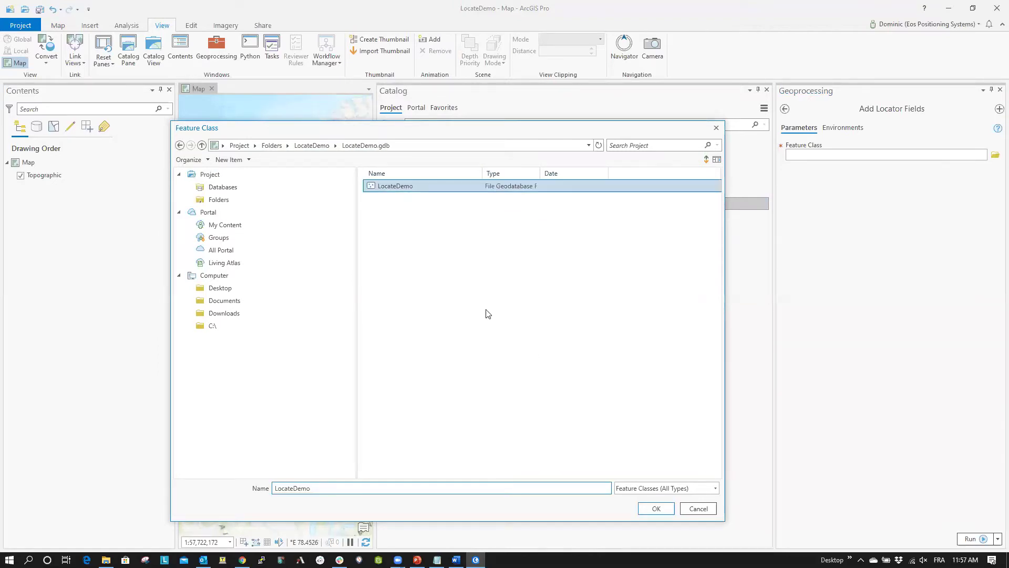
{"action": "left_click", "coordinate": [656, 509]}
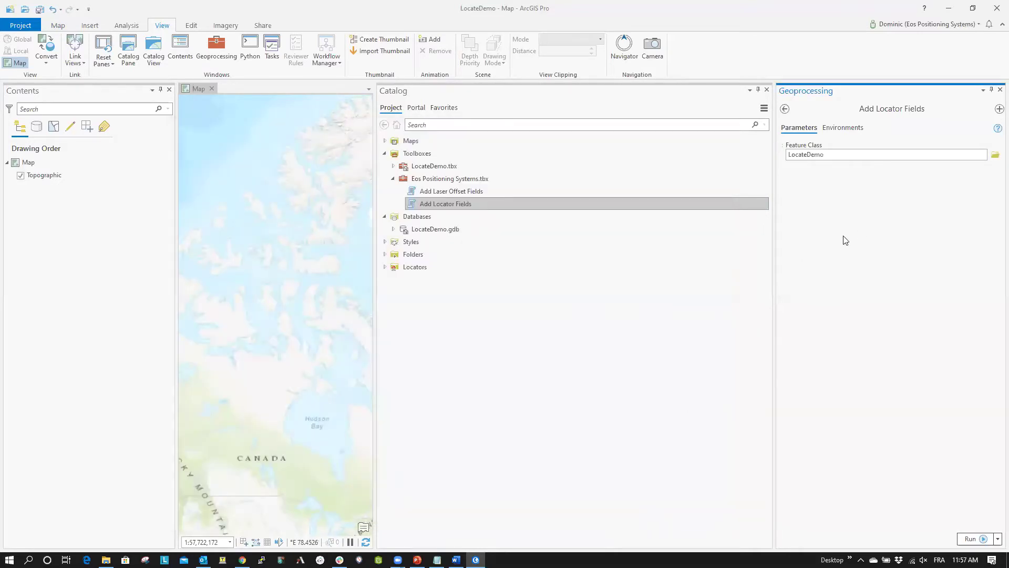
{"action": "left_click", "coordinate": [970, 534]}
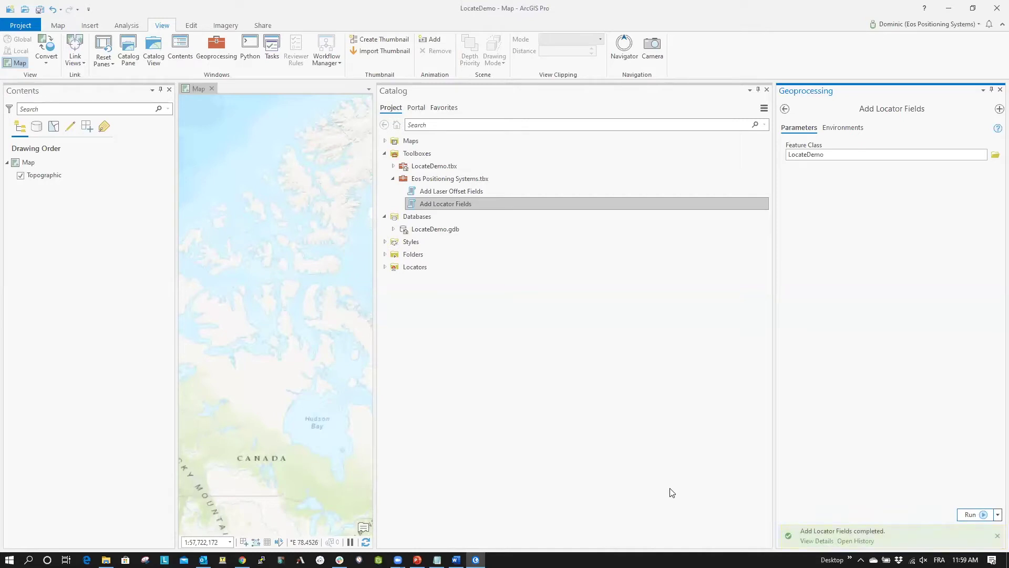
Step: Add the LocateDemo feature class from LocateDemo.gdb to the current map
{"action": "left_click", "coordinate": [393, 230]}
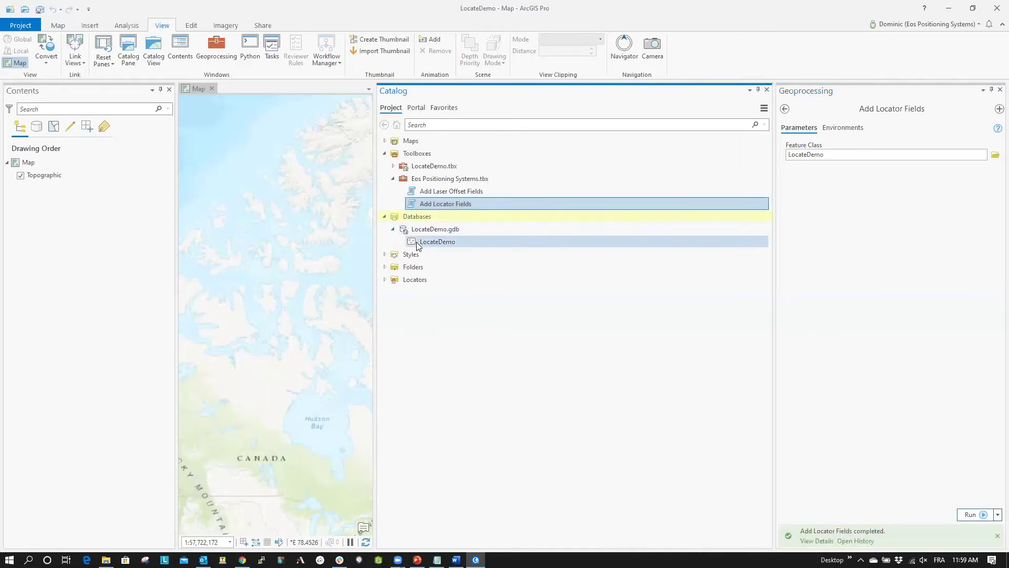
{"action": "right_click", "coordinate": [418, 243]}
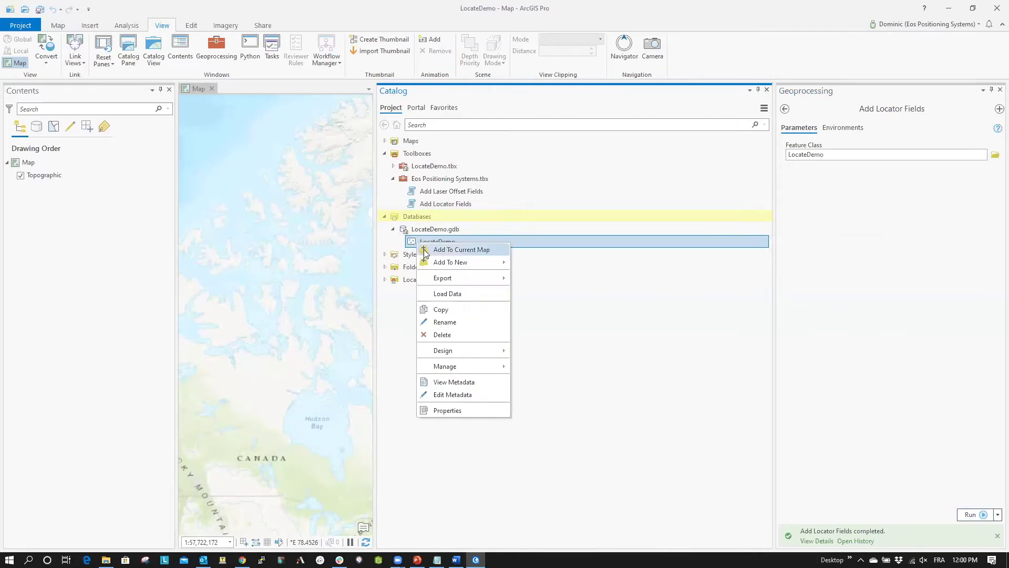
{"action": "left_click", "coordinate": [426, 250]}
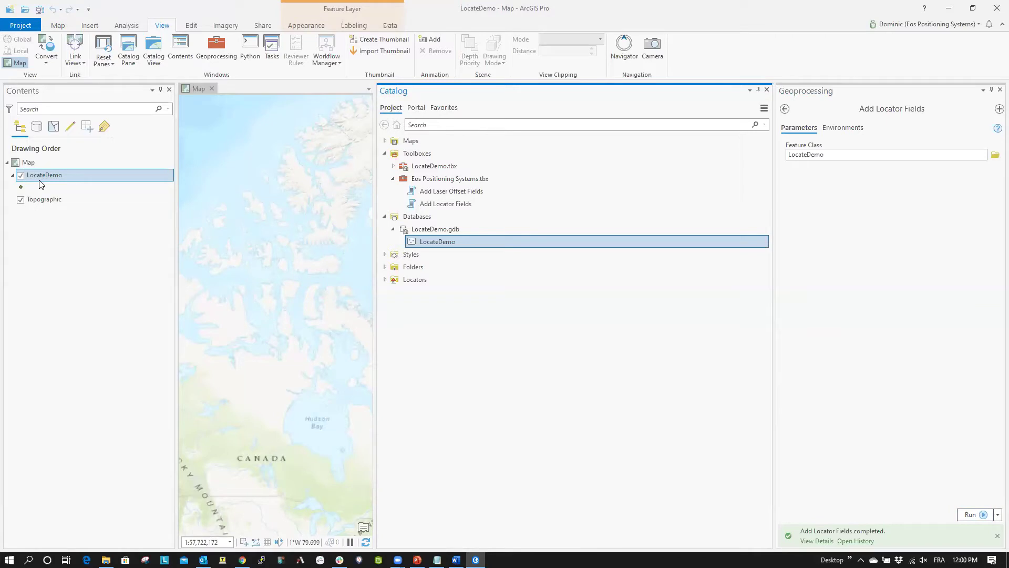
{"action": "right_click", "coordinate": [39, 177]}
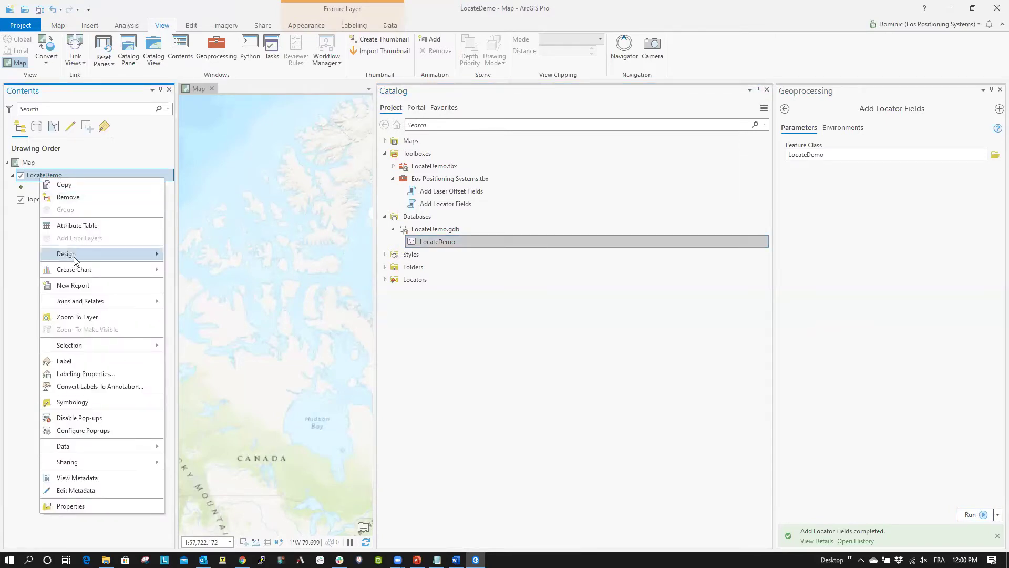
Step: View the LocateDemo layer's fields, then close the Catalog, Geoprocessing and Fields views
{"action": "mouse_move", "coordinate": [93, 257]}
{"action": "left_click", "coordinate": [171, 268]}
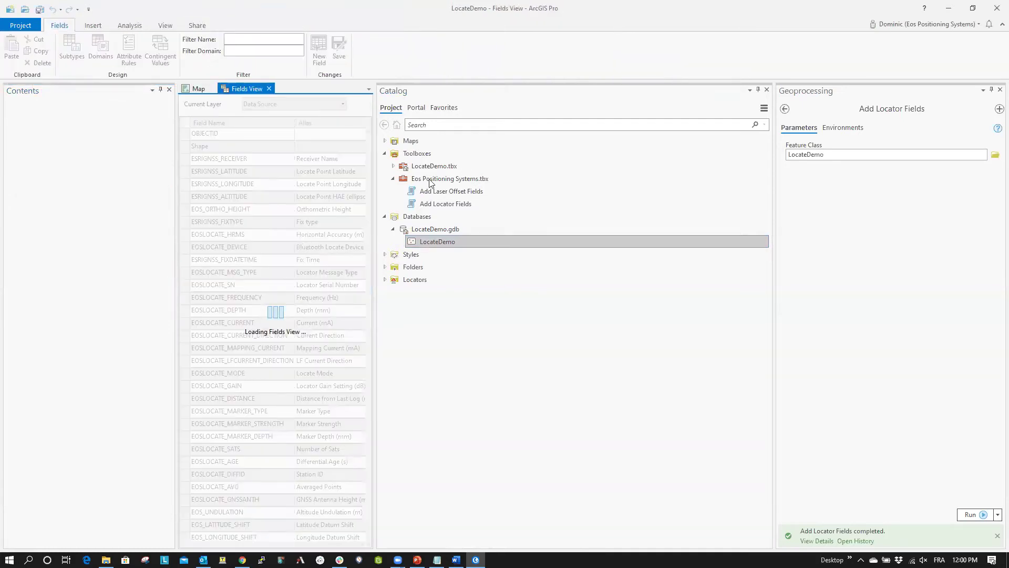
{"action": "left_click", "coordinate": [768, 90]}
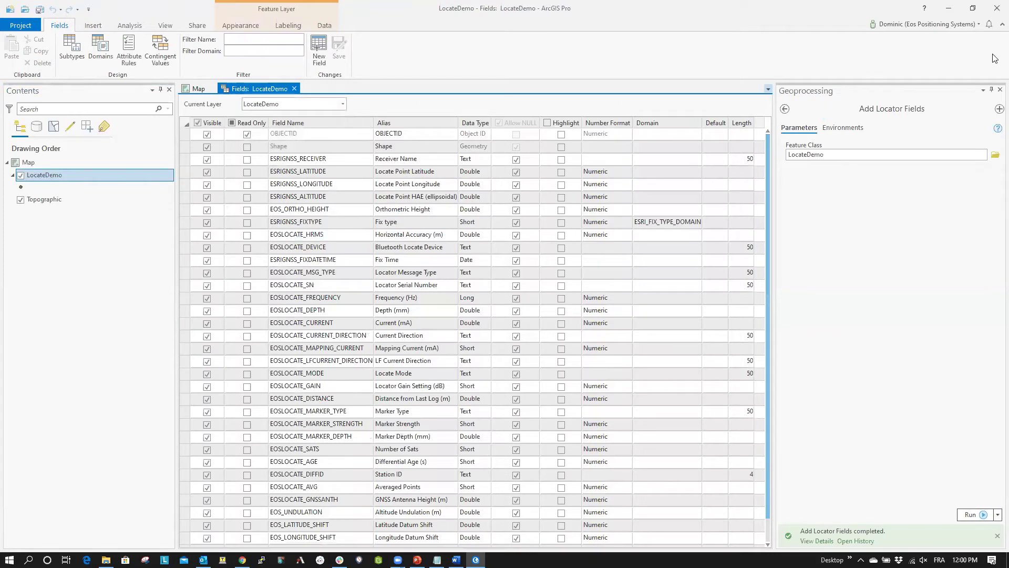
{"action": "left_click", "coordinate": [1001, 90]}
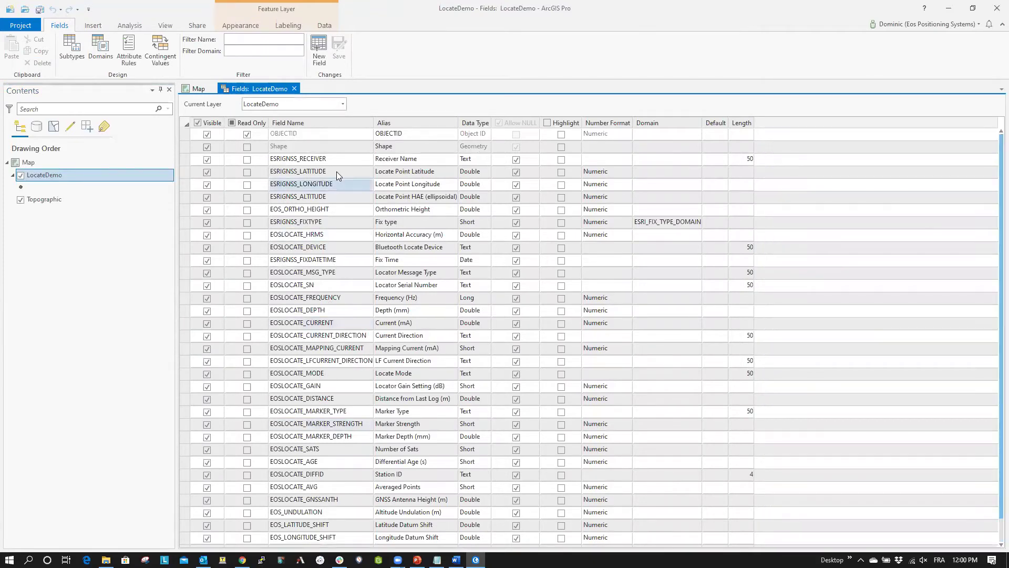
{"action": "left_click", "coordinate": [294, 89]}
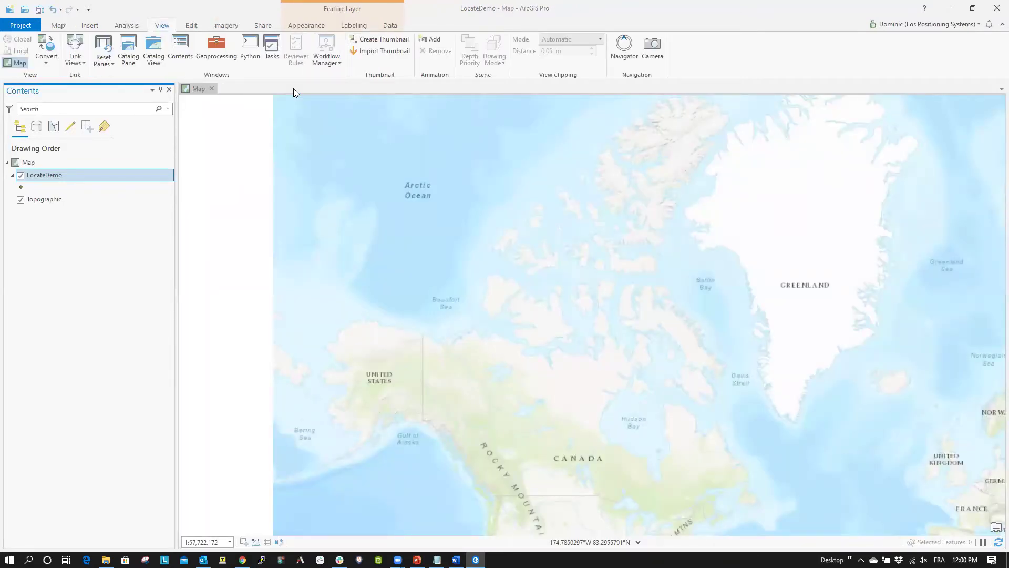
{"action": "left_click", "coordinate": [256, 28]}
Step: Start publishing a web layer named EosLocate, with EosLocate as its summary
{"action": "left_click", "coordinate": [198, 62]}
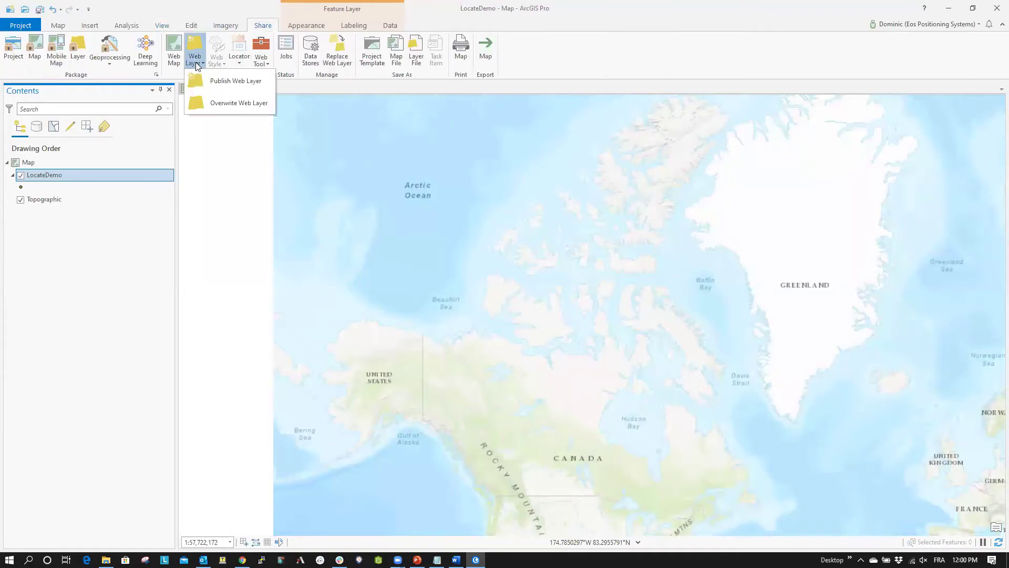
{"action": "left_click", "coordinate": [214, 83]}
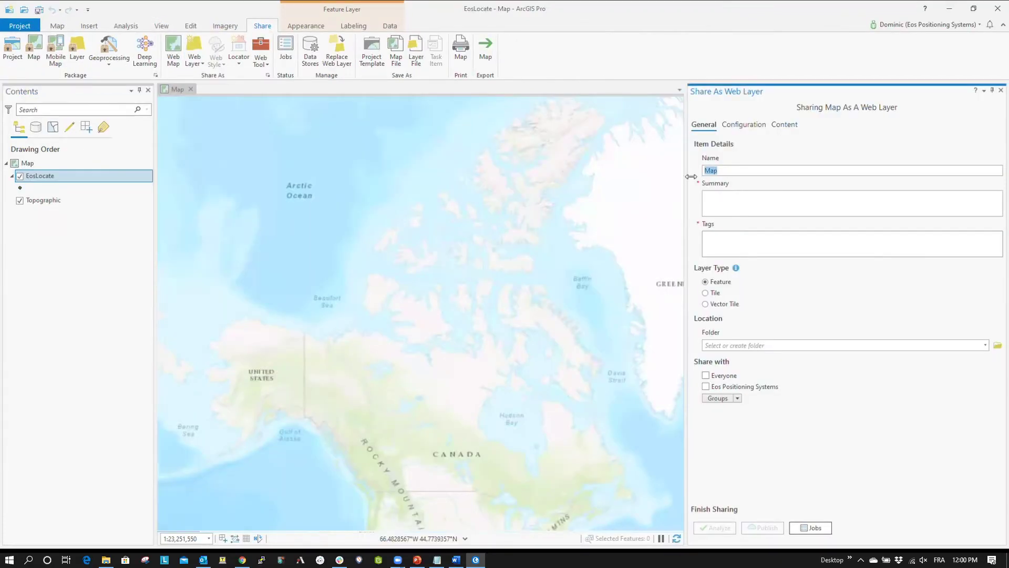
{"action": "type", "text": "EosLocate"}
{"action": "left_click_drag", "start_coordinate": [745, 173], "coordinate": [698, 174]}
{"action": "key", "text": "ctrl+c"}
{"action": "left_click", "coordinate": [725, 198]}
{"action": "key", "text": "ctrl+v"}
Step: Tag the web layer demo and share it with Eos Positioning Systems
{"action": "left_click", "coordinate": [729, 240]}
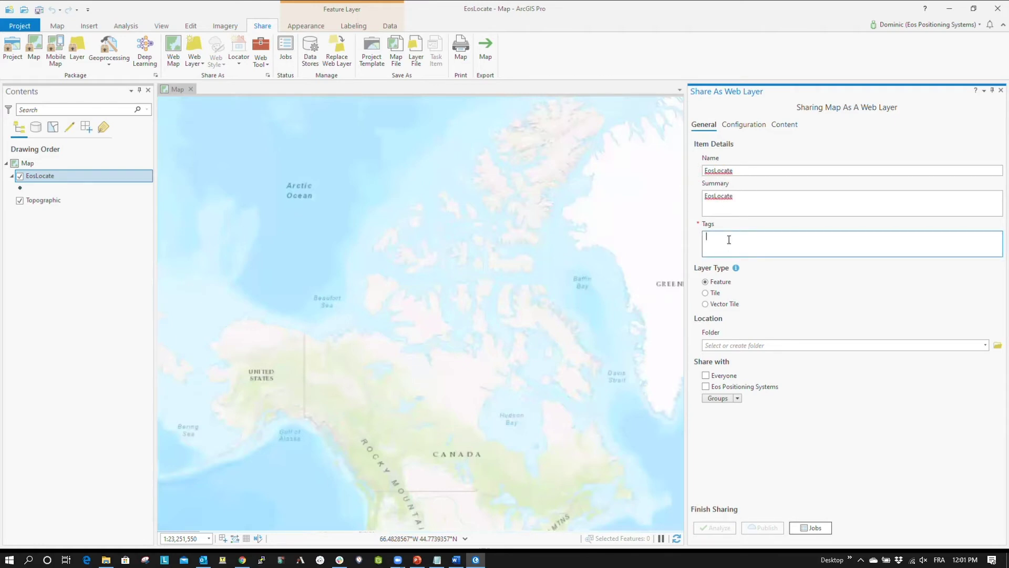
{"action": "type", "text": "demo"}
{"action": "key", "text": "Return"}
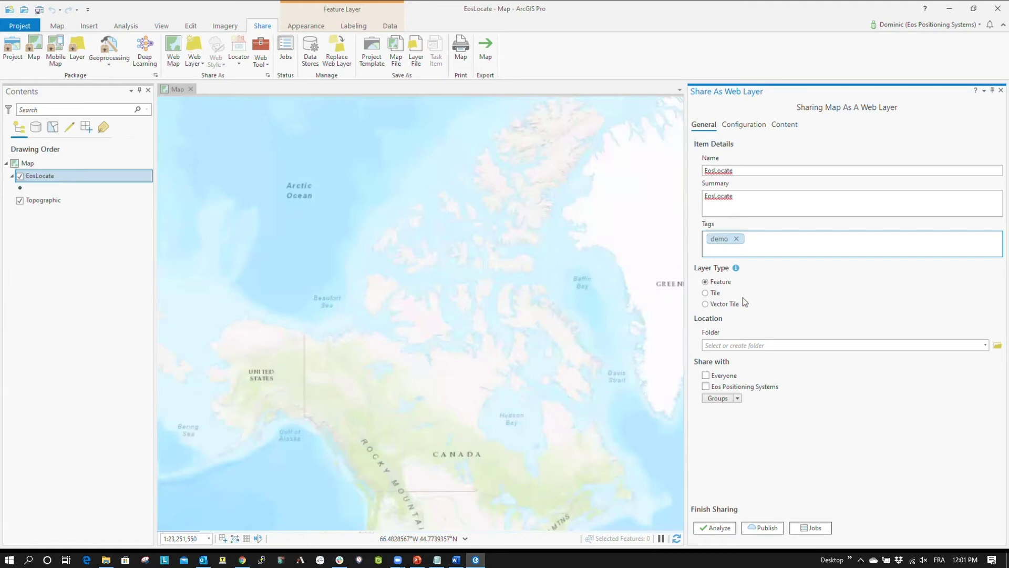
{"action": "left_click", "coordinate": [707, 386]}
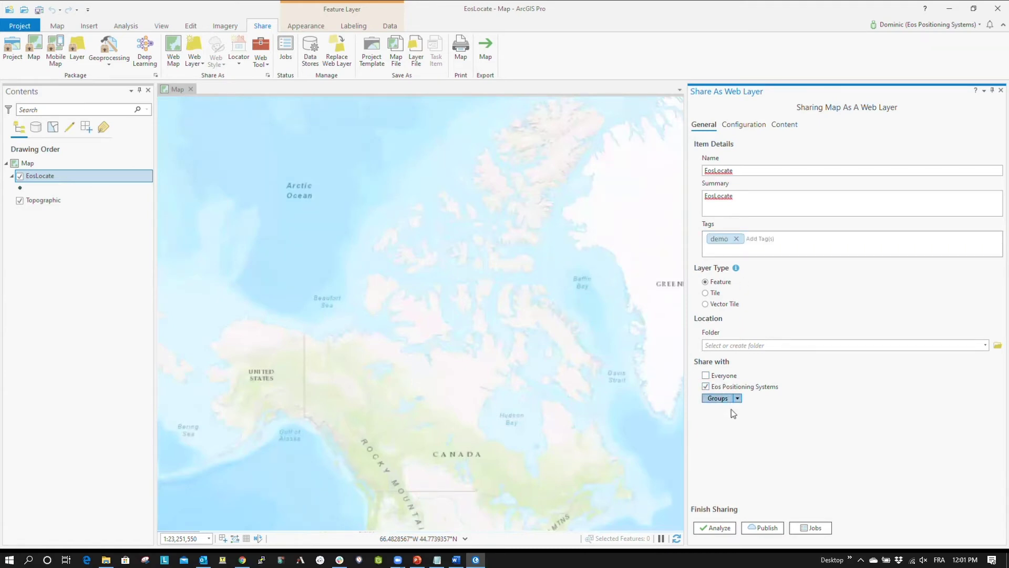
{"action": "left_click", "coordinate": [762, 127]}
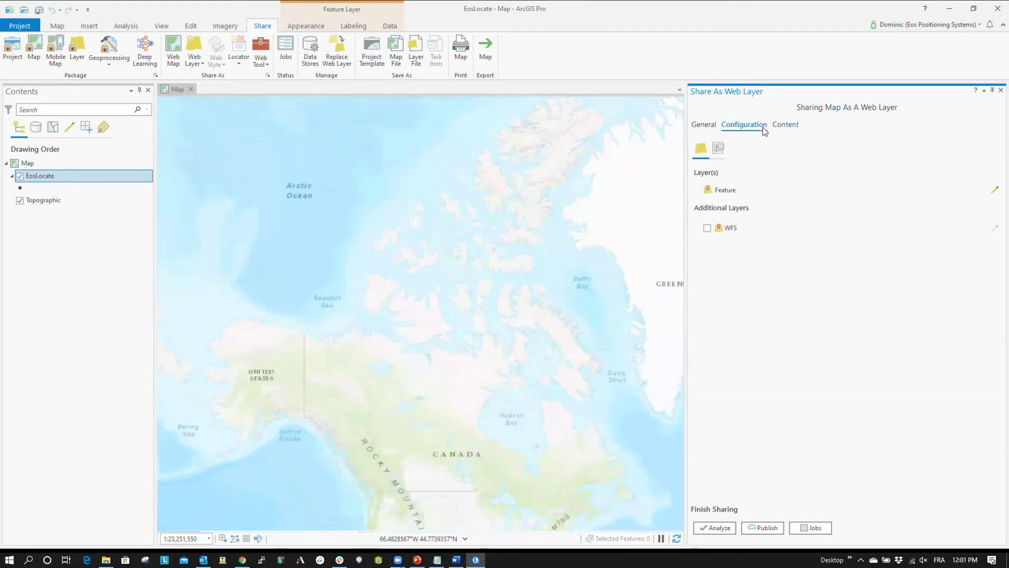
Step: Enable editing, sync and data export on the feature layer, then publish EosLocate
{"action": "left_click", "coordinate": [995, 190]}
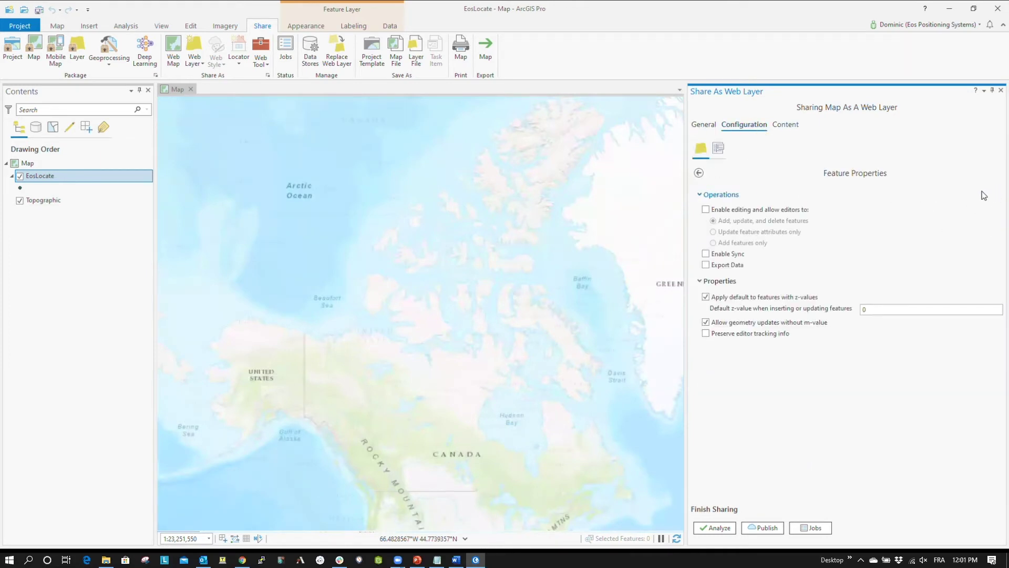
{"action": "left_click", "coordinate": [705, 210]}
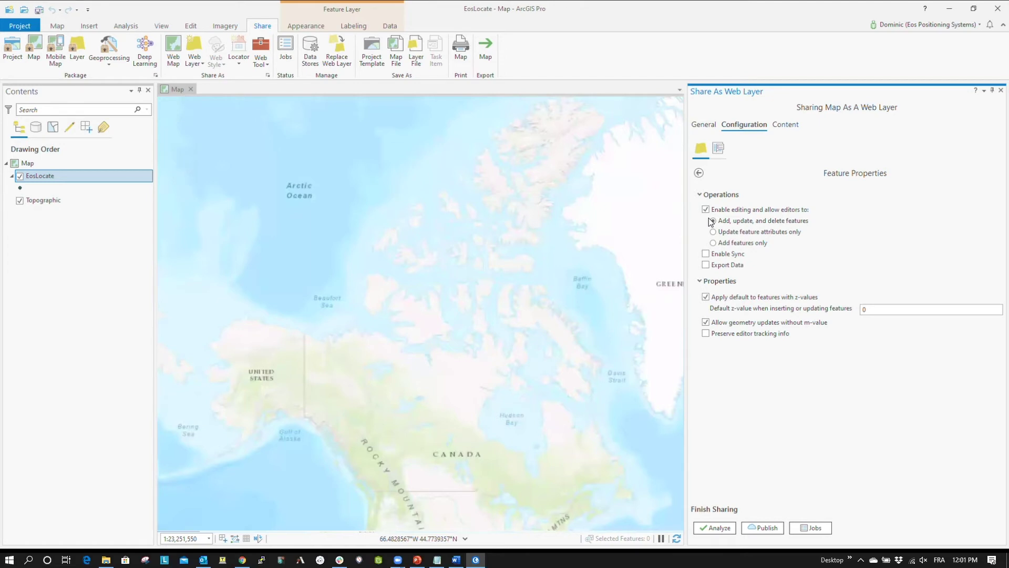
{"action": "left_click", "coordinate": [706, 254]}
{"action": "left_click", "coordinate": [705, 265]}
{"action": "left_click", "coordinate": [760, 530]}
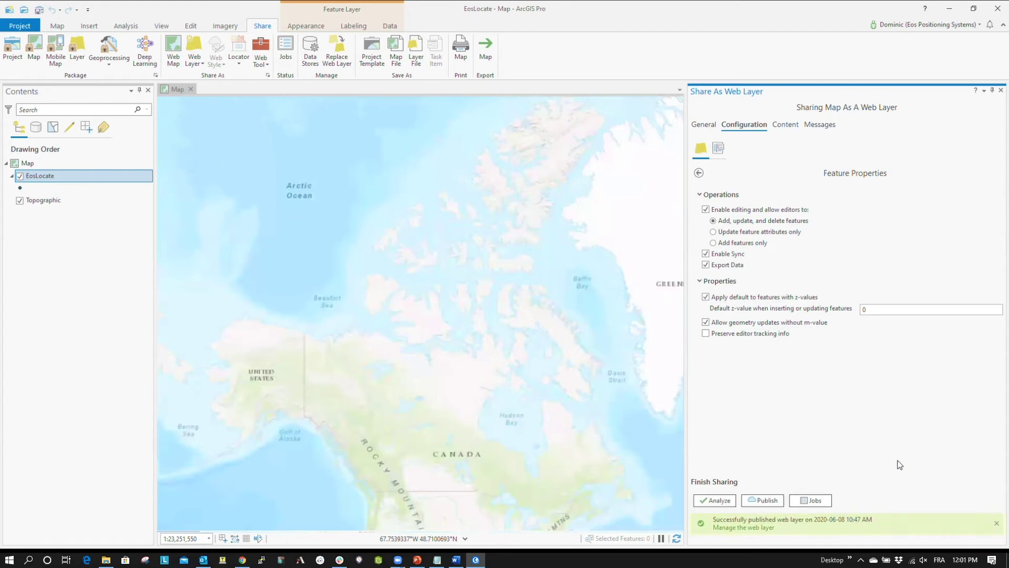
{"action": "left_click", "coordinate": [1001, 92]}
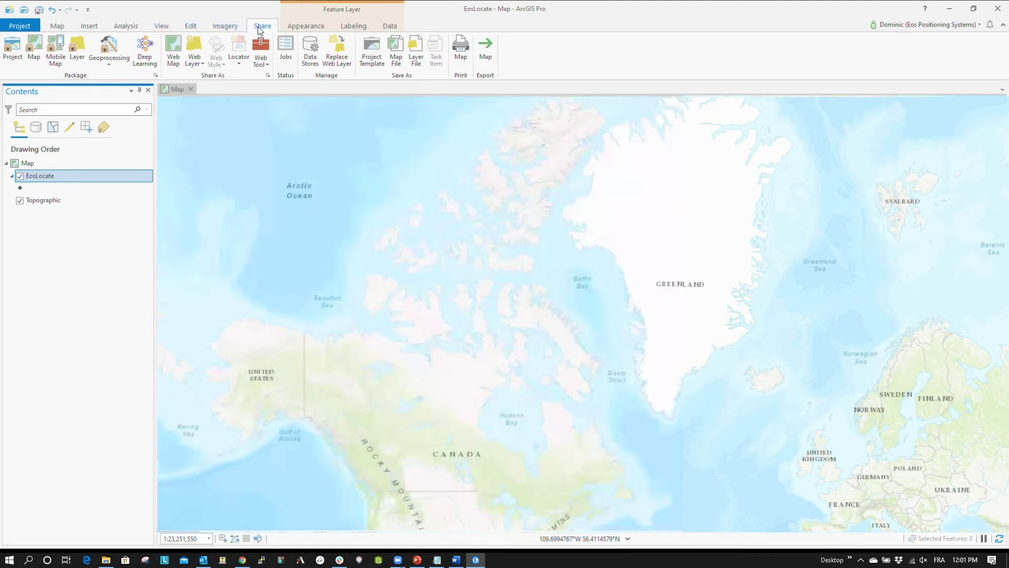
Step: Start sharing as a web map named EosLocateDemo, with the name also pasted into the summary
{"action": "left_click", "coordinate": [173, 49]}
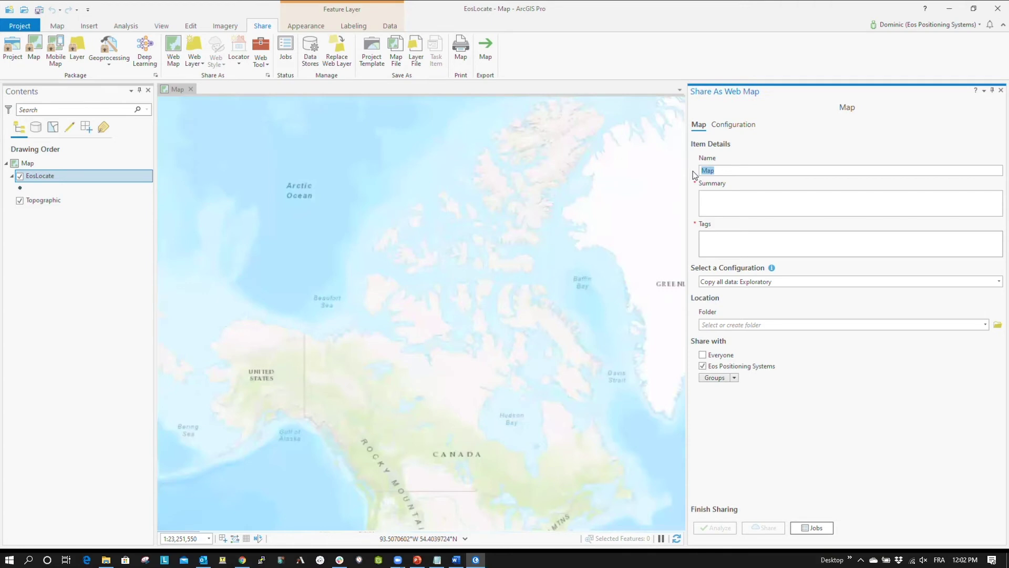
{"action": "type", "text": "EosLocateDemo"}
{"action": "left_click_drag", "start_coordinate": [762, 170], "coordinate": [698, 178]}
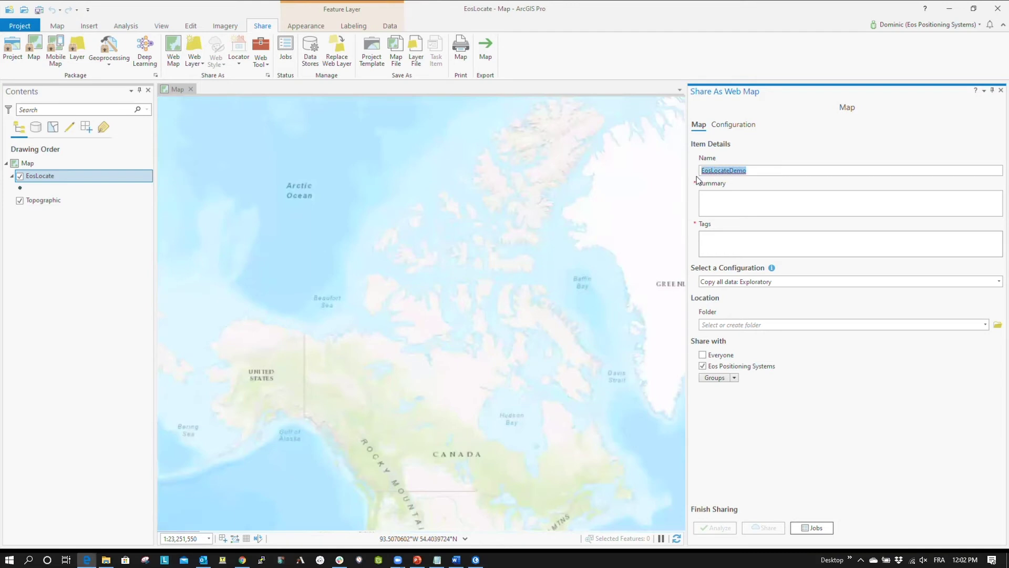
{"action": "key", "text": "ctrl+v"}
Step: Tag the web map eos_locate and demo, choose the sharing groups, and share it
{"action": "left_click", "coordinate": [718, 239]}
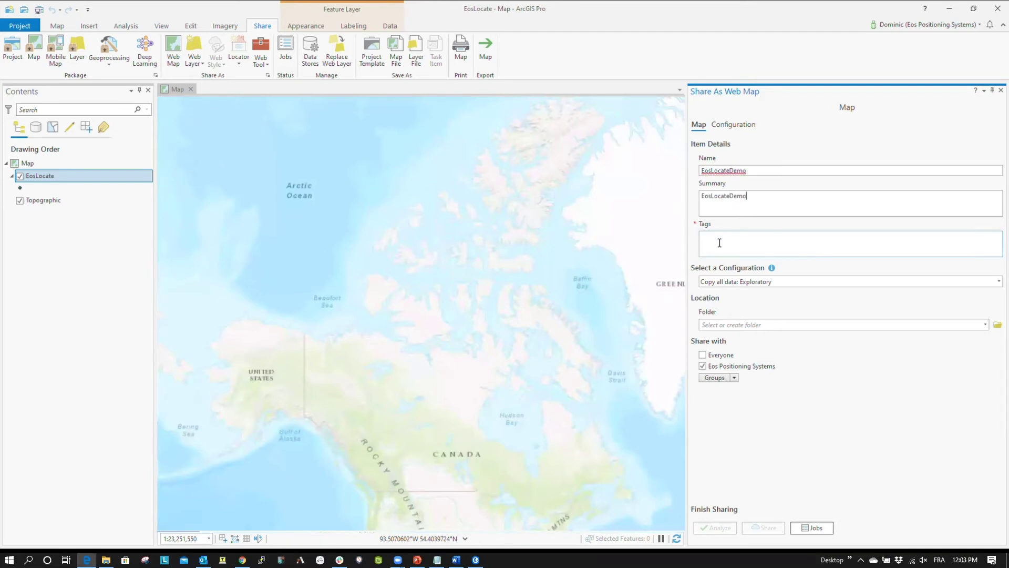
{"action": "type", "text": "eos_"}
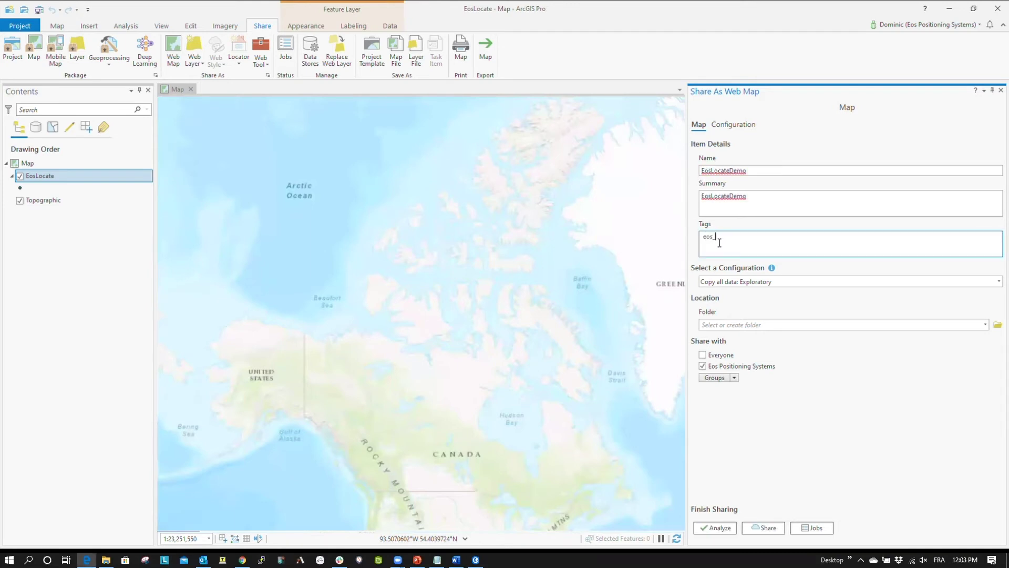
{"action": "type", "text": "locate"}
{"action": "key", "text": "Return"}
{"action": "type", "text": "demo"}
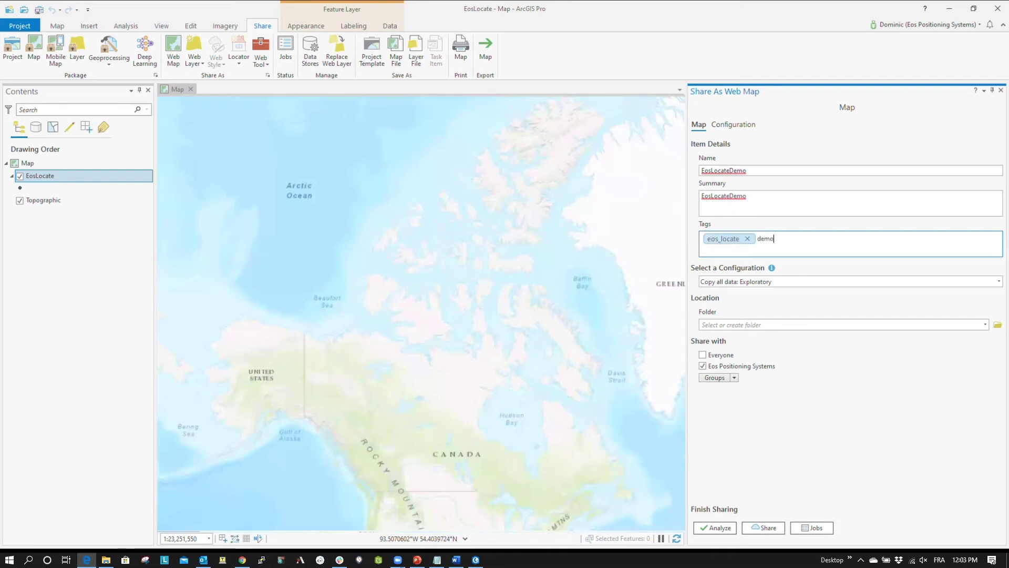
{"action": "key", "text": "Return"}
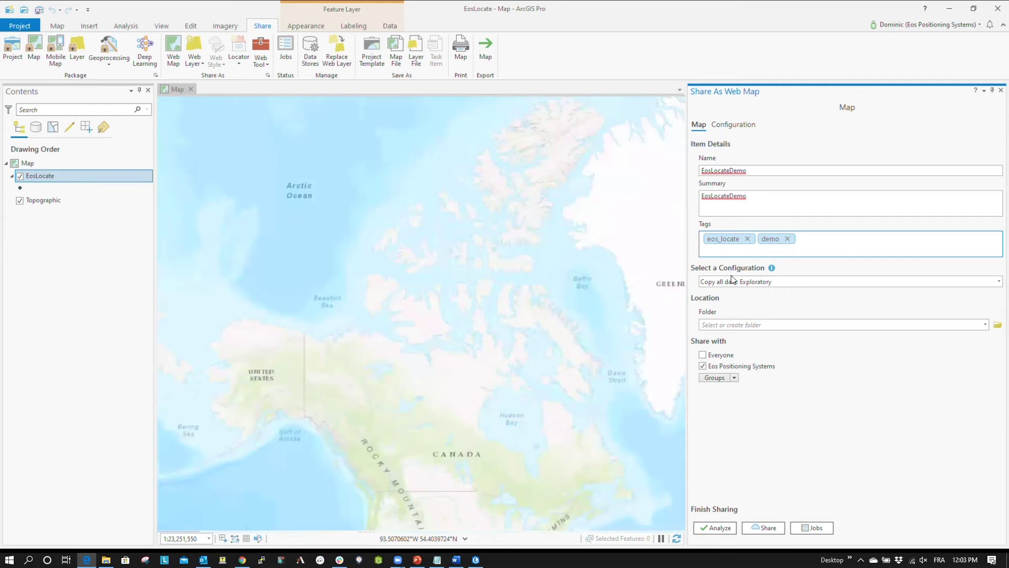
{"action": "left_click", "coordinate": [735, 380]}
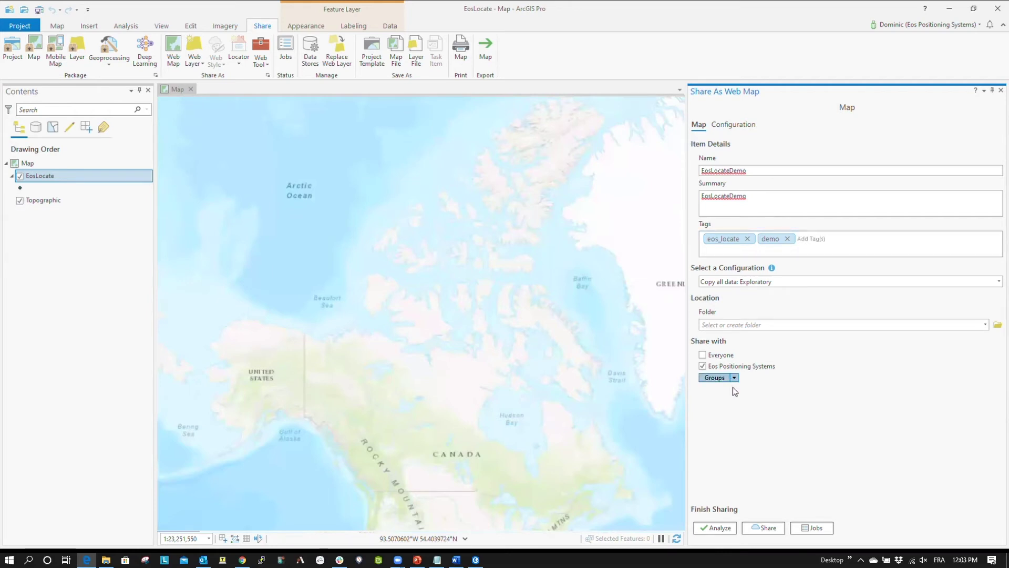
{"action": "left_click", "coordinate": [763, 527]}
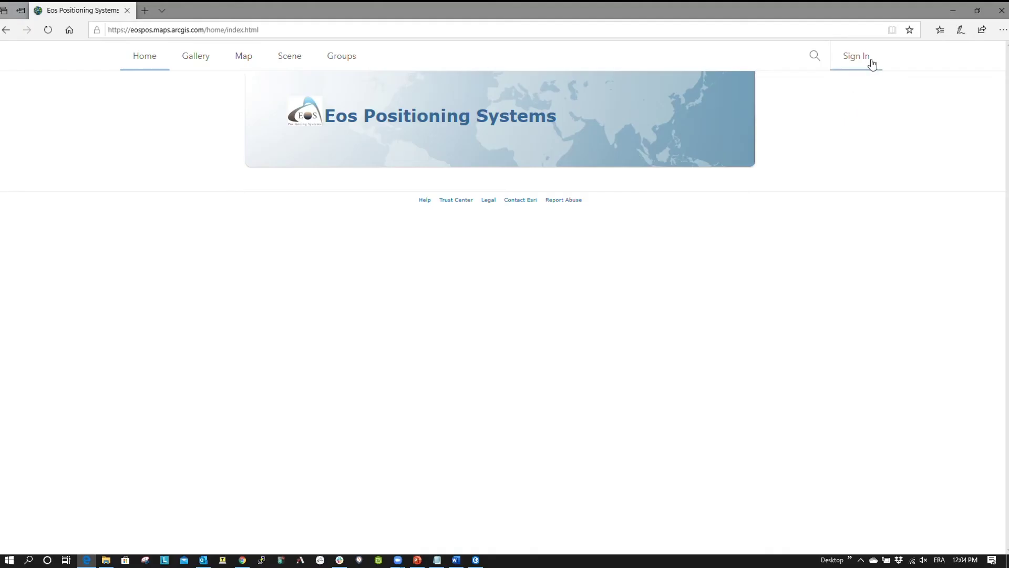
Step: Sign in to the Eos Positioning Systems portal with the account's username and password
{"action": "left_click", "coordinate": [867, 60]}
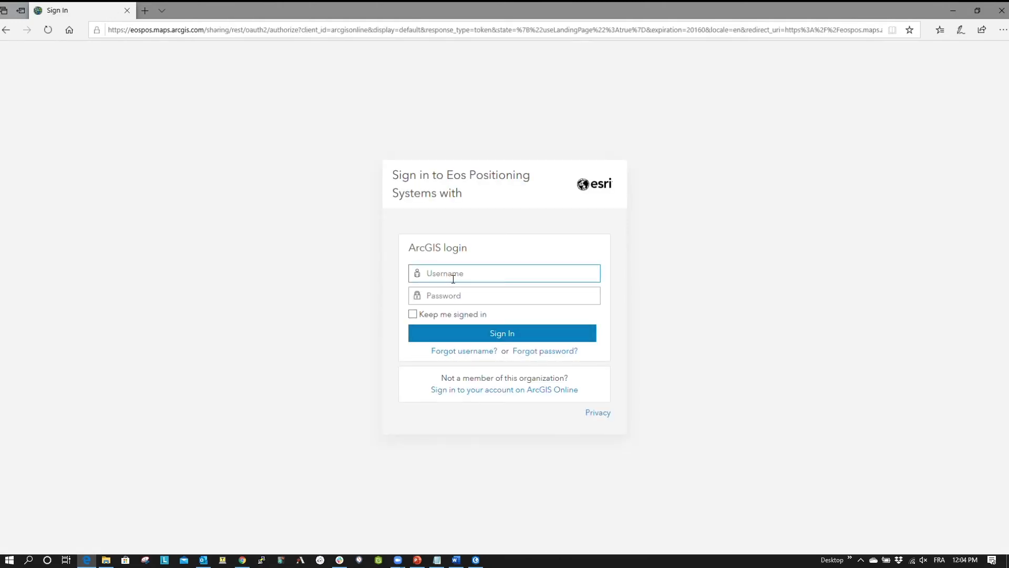
{"action": "type", "text": "dominic_eospos"}
{"action": "key", "text": "Tab"}
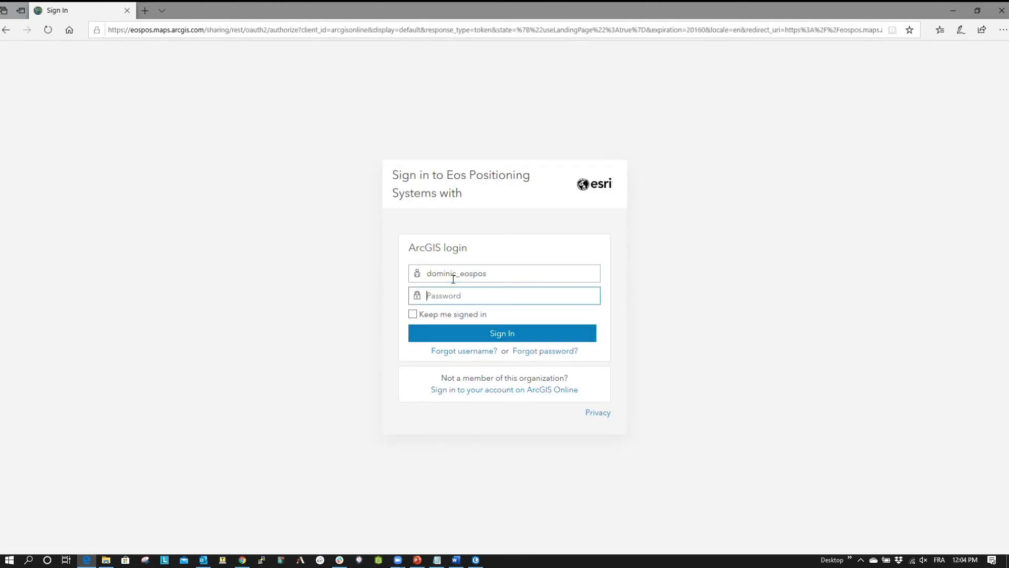
{"action": "type", "text": "******"}
{"action": "key", "text": "Return"}
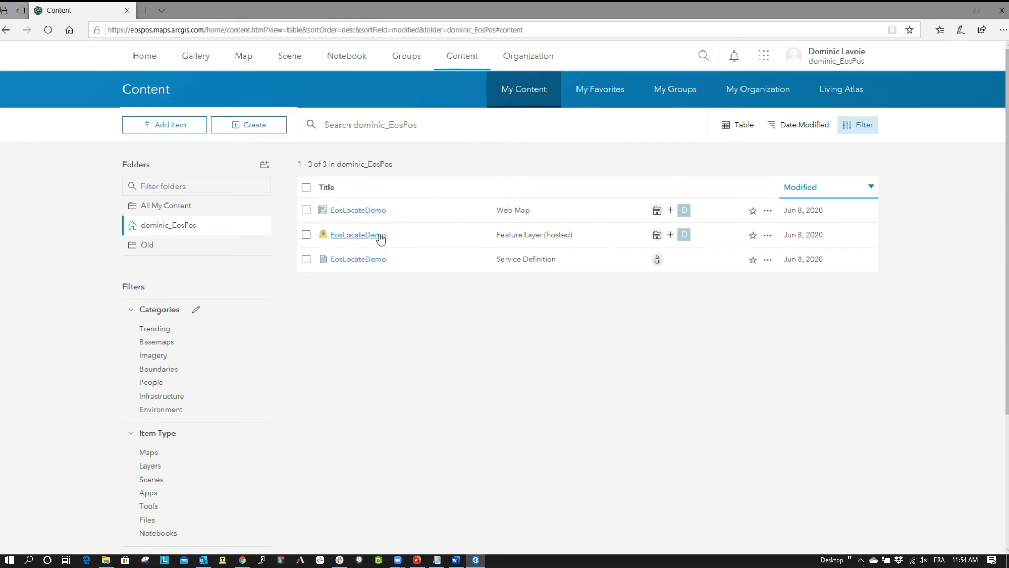
Step: Open the EosLocateDemo web map item in Map Viewer and show the EosLocate layer's options
{"action": "left_click", "coordinate": [380, 214]}
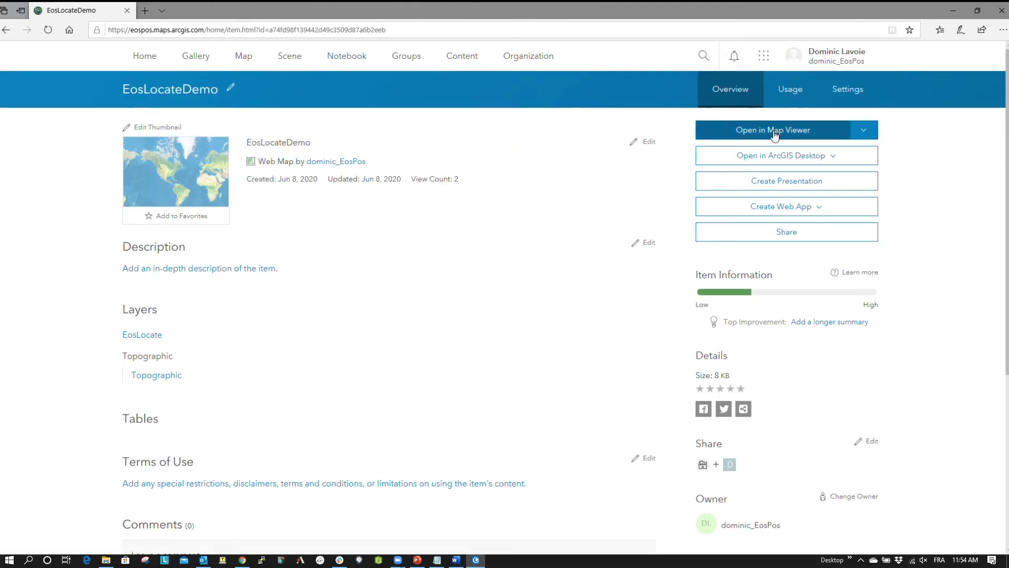
{"action": "left_click", "coordinate": [804, 133]}
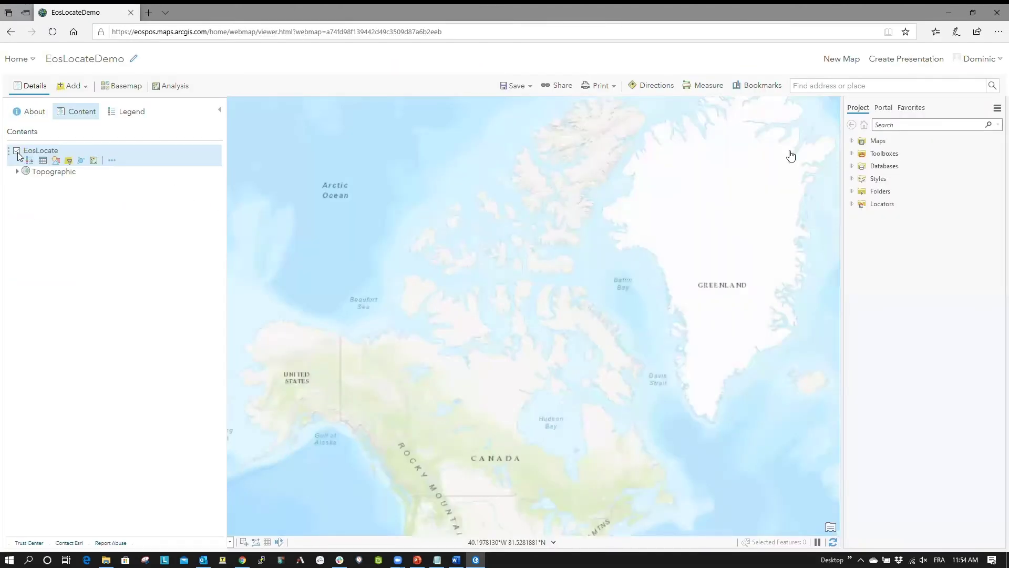
{"action": "left_click", "coordinate": [112, 161]}
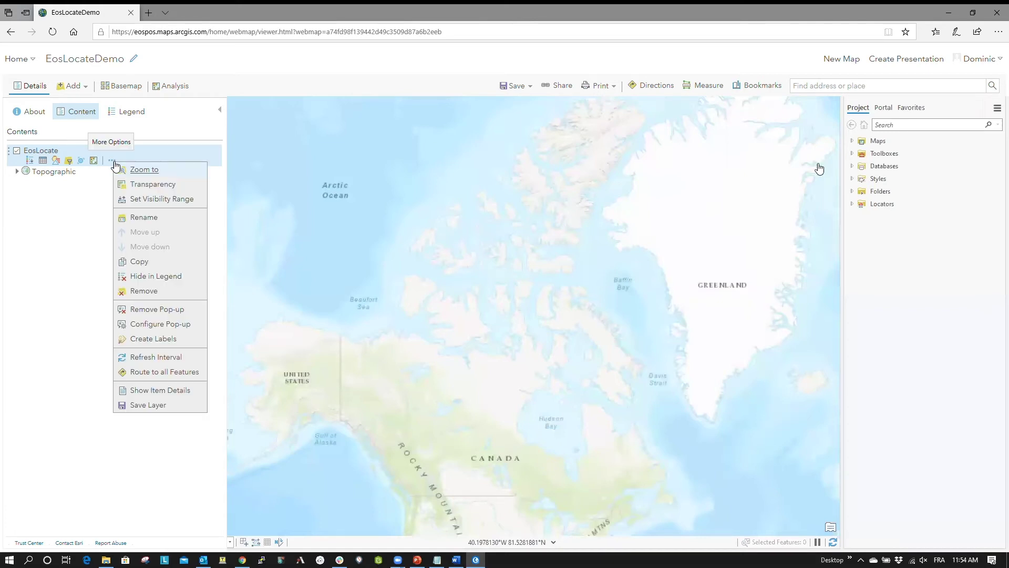
Step: In the EosLocate pop-up configuration, format Locate Point Latitude and Longitude to 8 decimal places
{"action": "left_click", "coordinate": [137, 325]}
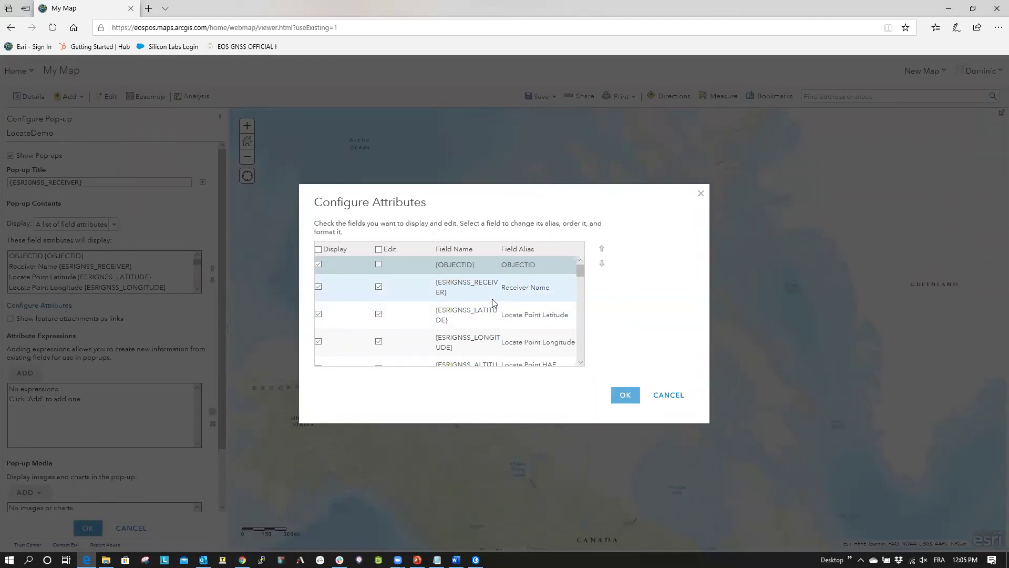
{"action": "left_click", "coordinate": [519, 314]}
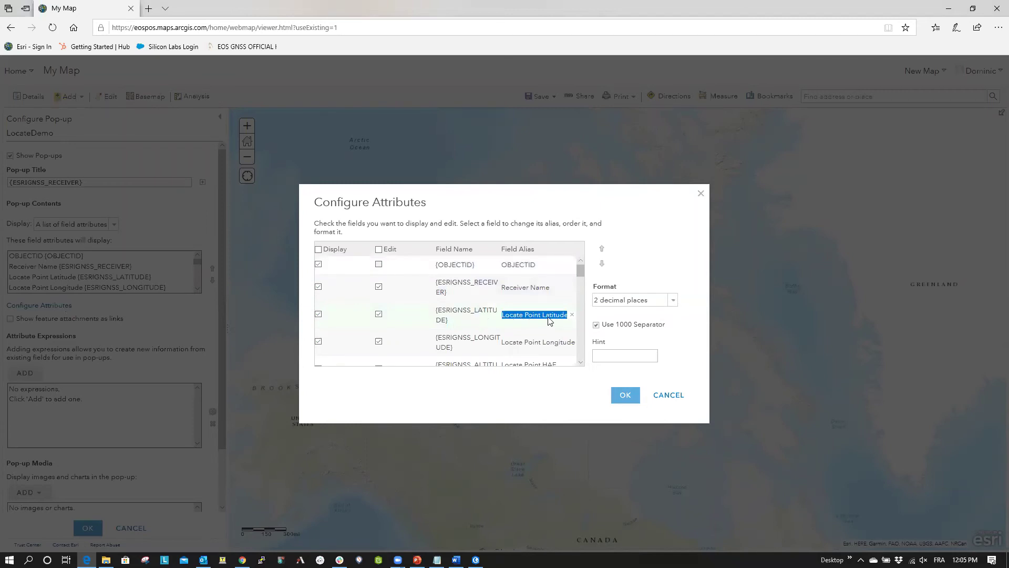
{"action": "left_click", "coordinate": [630, 300]}
{"action": "left_click", "coordinate": [631, 300]}
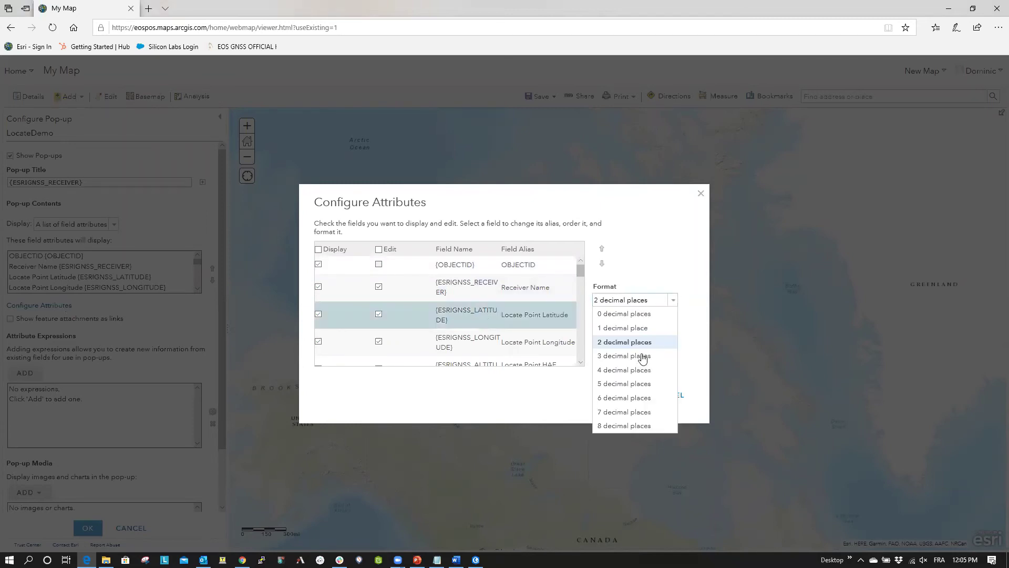
{"action": "left_click", "coordinate": [520, 347]}
{"action": "left_click", "coordinate": [636, 302]}
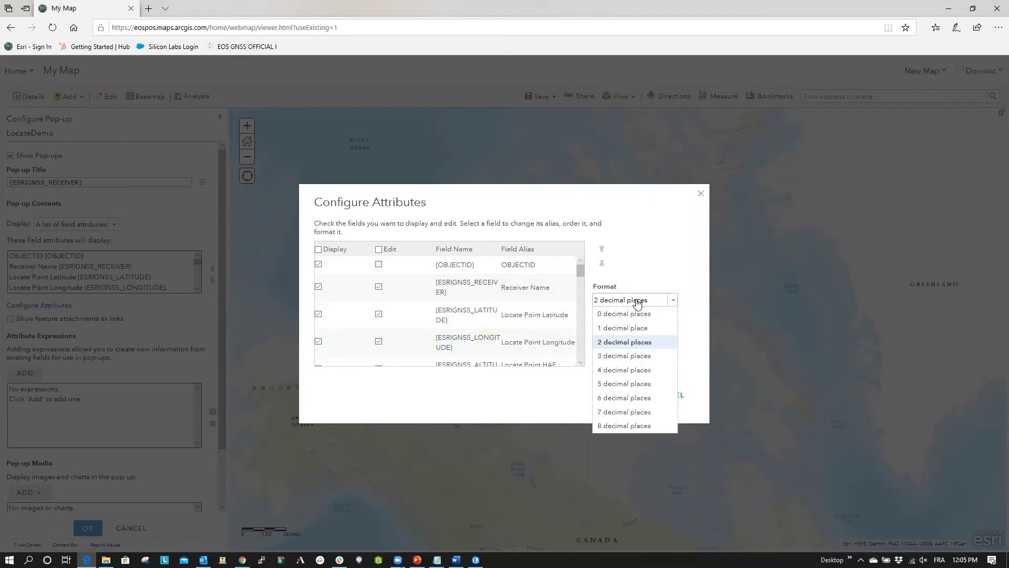
{"action": "left_click", "coordinate": [604, 425]}
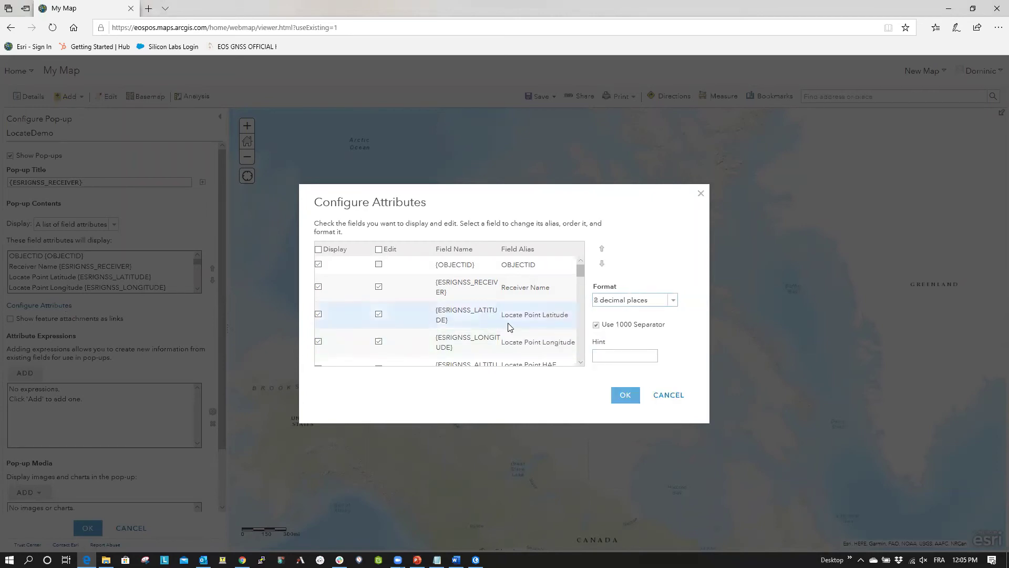
Step: Format the Latitude Datum Shift and Longitude Datum Shift fields to 8 decimal places
{"action": "scroll", "coordinate": [509, 326], "scroll_direction": "down", "scroll_amount": 3}
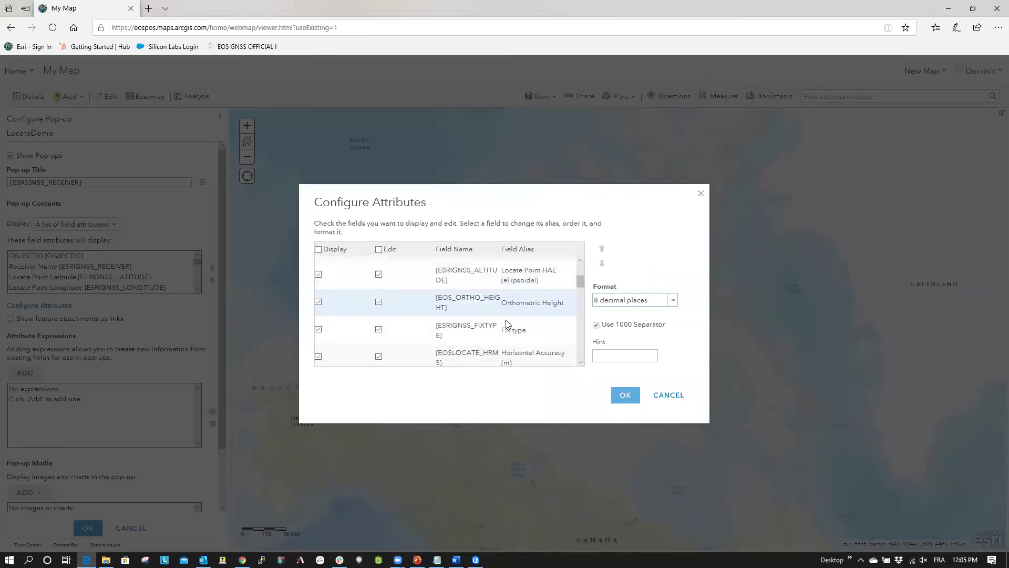
{"action": "scroll", "coordinate": [508, 323], "scroll_direction": "down", "scroll_amount": 5}
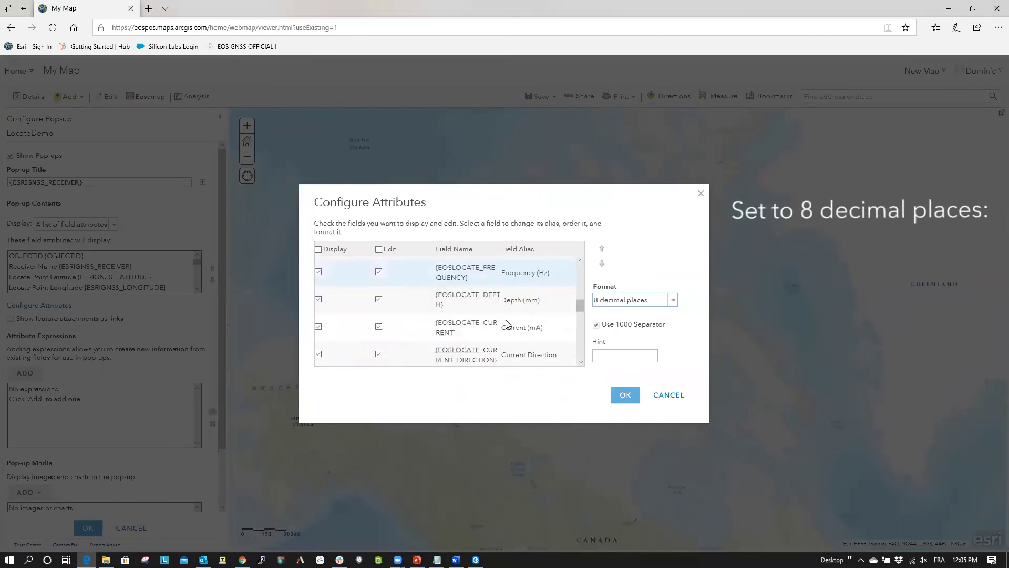
{"action": "scroll", "coordinate": [507, 322], "scroll_direction": "down", "scroll_amount": 6}
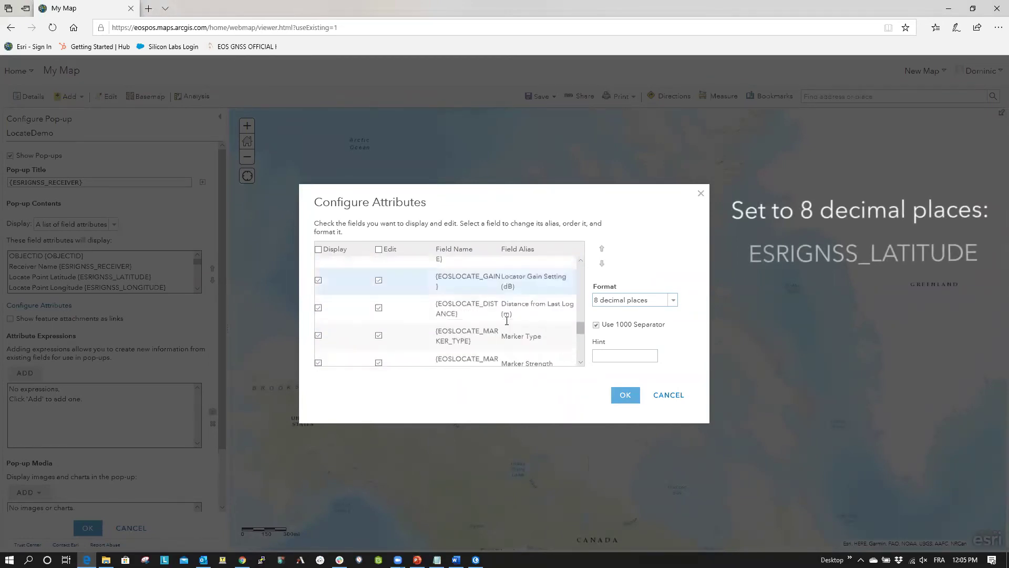
{"action": "scroll", "coordinate": [505, 319], "scroll_direction": "down", "scroll_amount": 6}
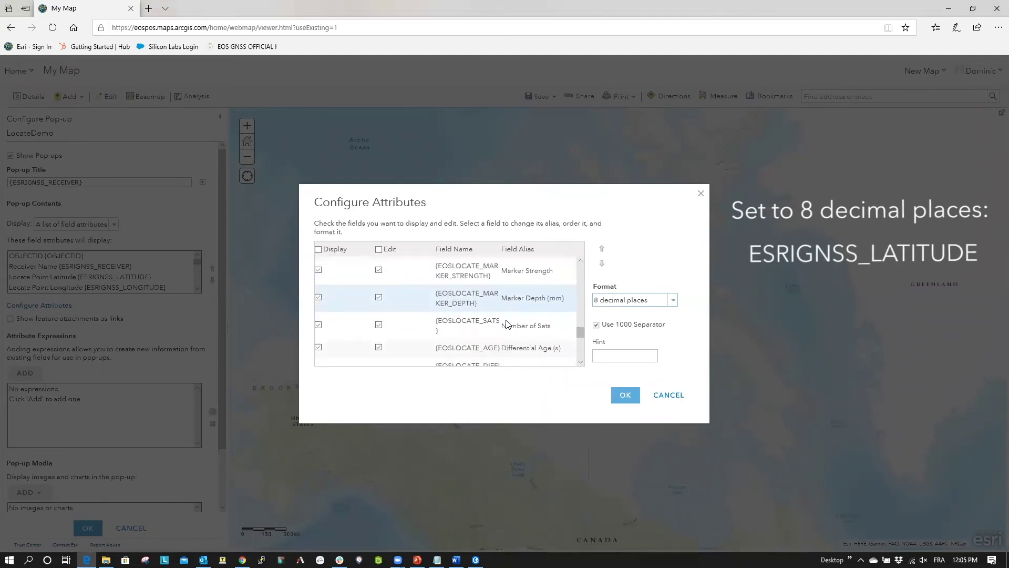
{"action": "scroll", "coordinate": [506, 319], "scroll_direction": "down", "scroll_amount": 4}
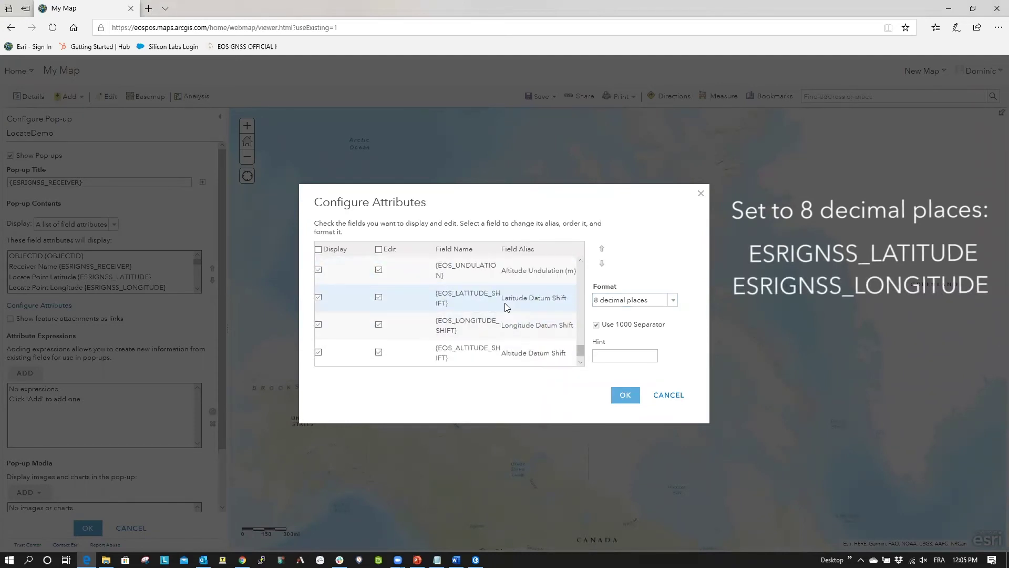
{"action": "left_click", "coordinate": [504, 303]}
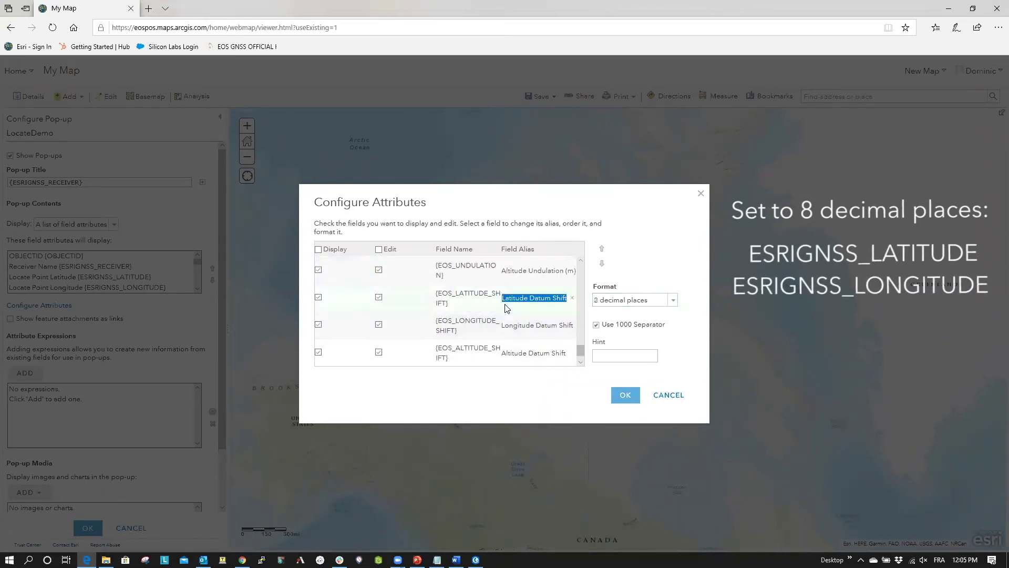
{"action": "left_click", "coordinate": [637, 301]}
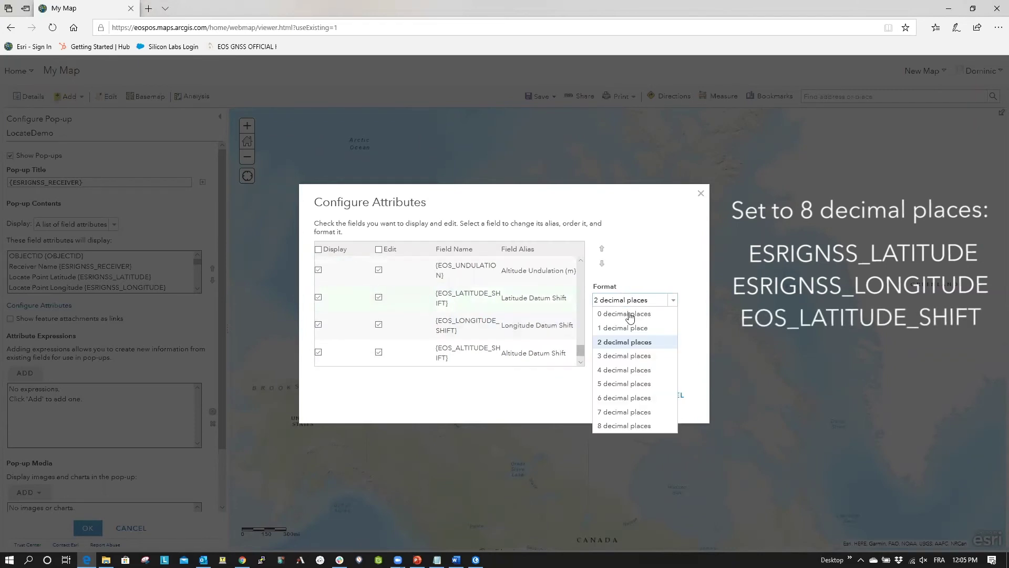
{"action": "left_click", "coordinate": [614, 426]}
{"action": "left_click", "coordinate": [516, 329]}
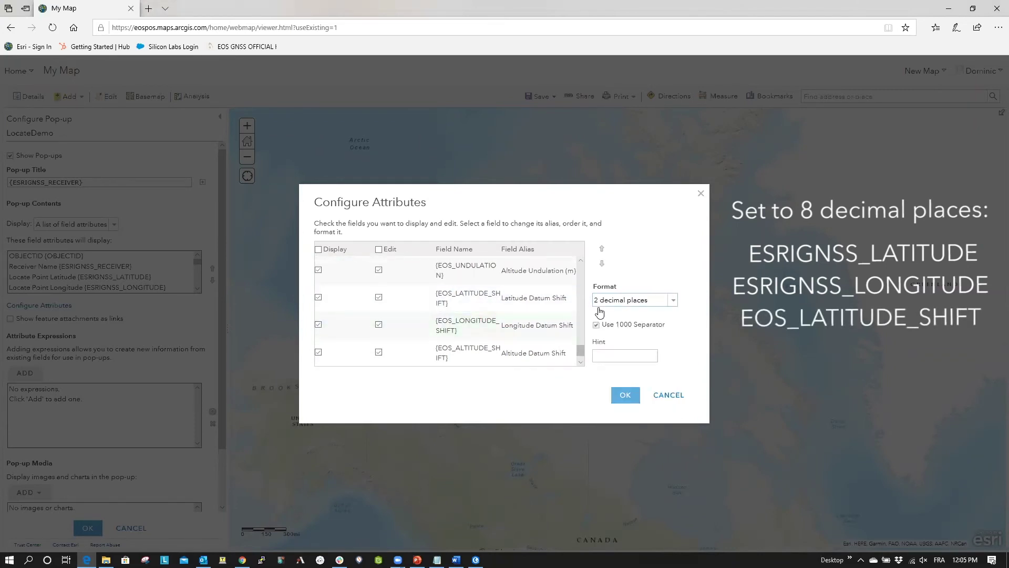
{"action": "left_click", "coordinate": [603, 303]}
{"action": "left_click", "coordinate": [625, 426]}
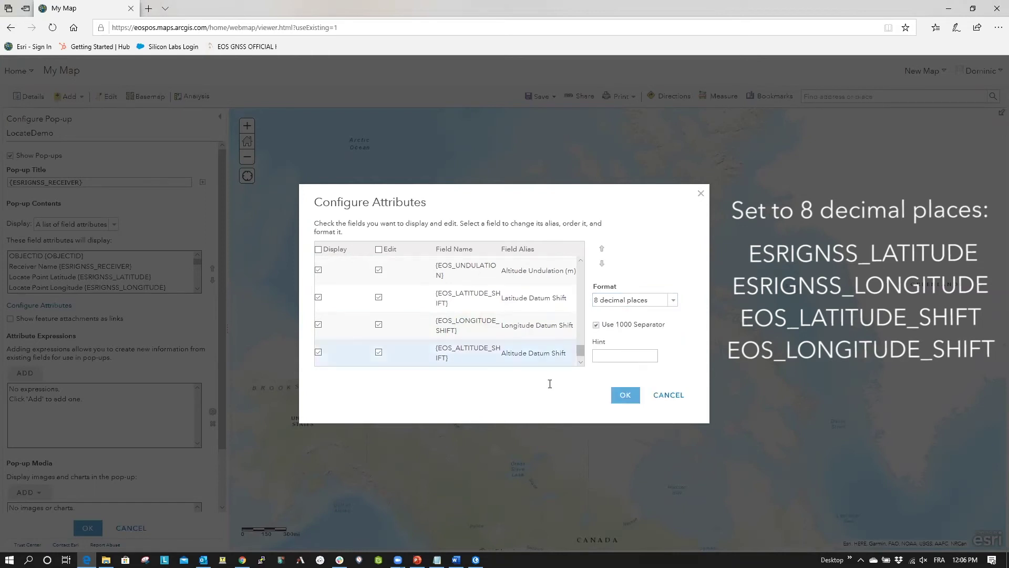
{"action": "scroll", "coordinate": [534, 327], "scroll_direction": "up", "scroll_amount": 5}
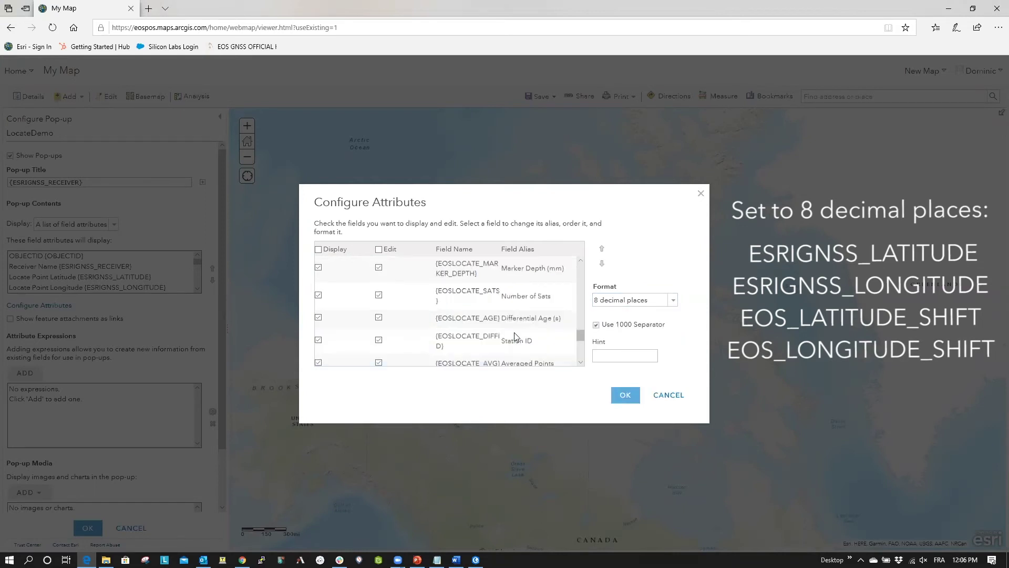
{"action": "scroll", "coordinate": [508, 315], "scroll_direction": "up", "scroll_amount": 3}
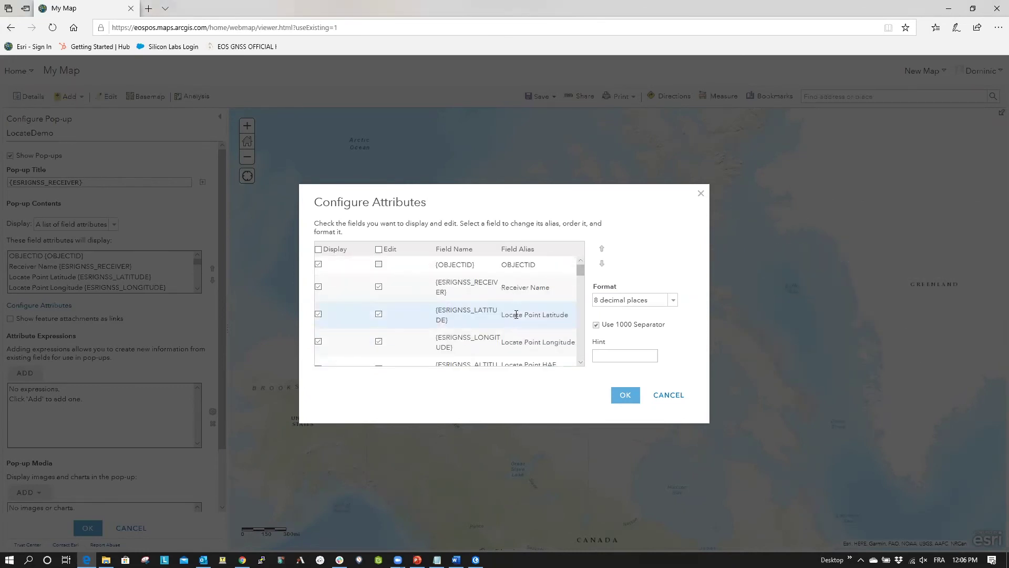
{"action": "scroll", "coordinate": [516, 315], "scroll_direction": "down", "scroll_amount": 3}
Step: Set the Locate Point HAE decimals and give Orthometric Height 3 decimal places
{"action": "left_click", "coordinate": [531, 298]}
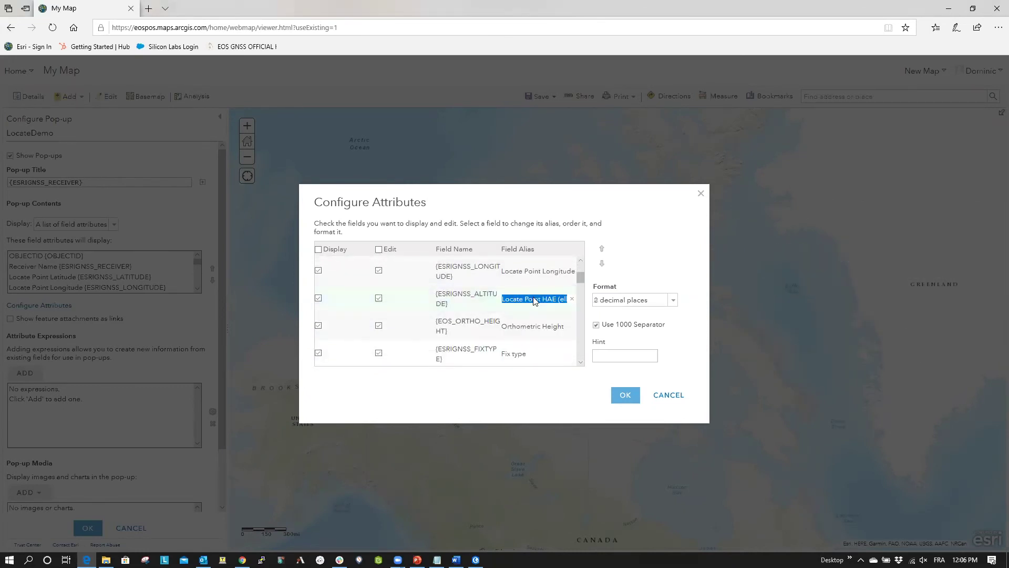
{"action": "left_click", "coordinate": [627, 298]}
{"action": "left_click", "coordinate": [627, 299]}
{"action": "left_click", "coordinate": [617, 344]}
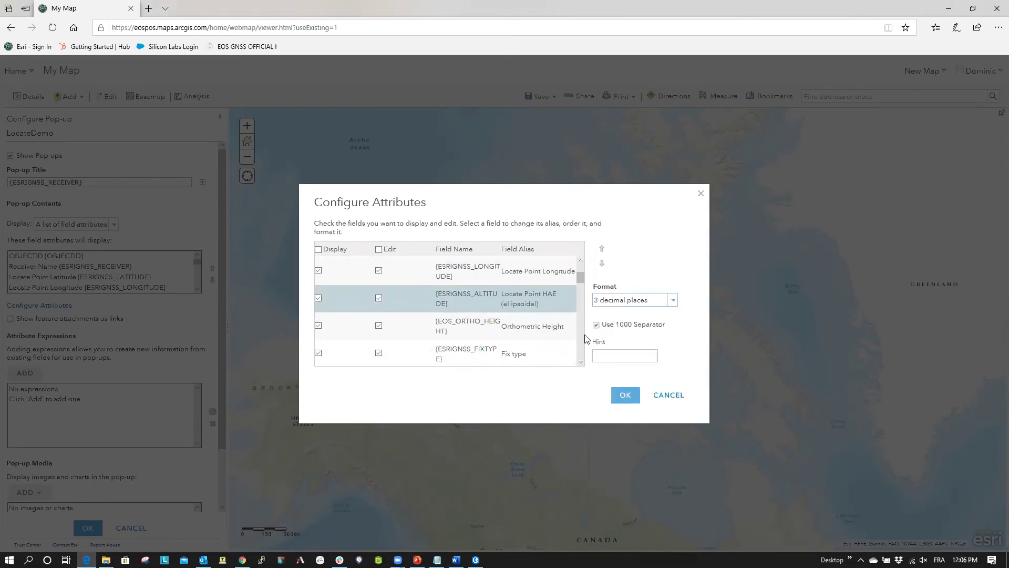
{"action": "left_click", "coordinate": [531, 326]}
{"action": "left_click", "coordinate": [634, 302]}
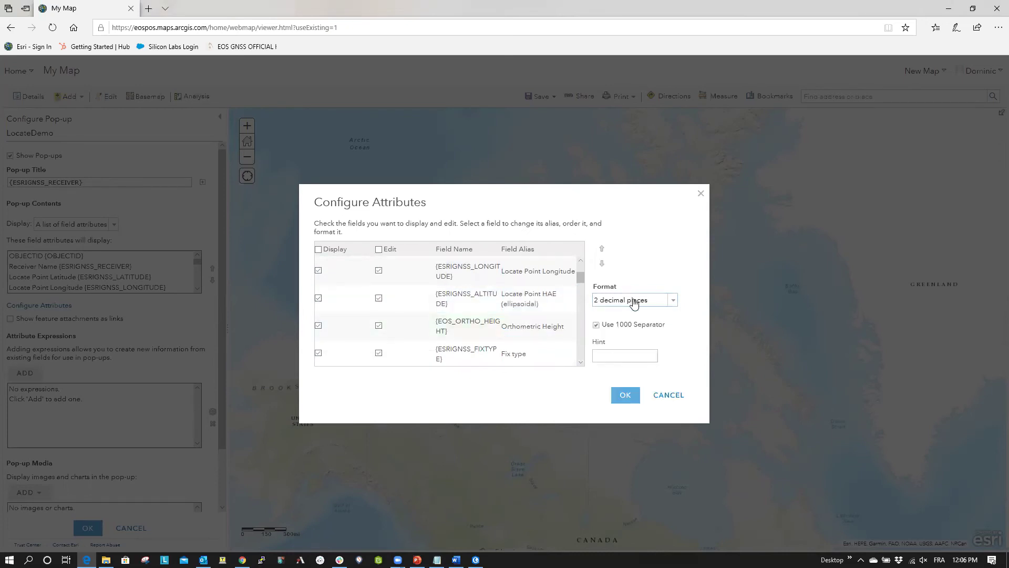
{"action": "left_click", "coordinate": [634, 303]}
{"action": "left_click", "coordinate": [621, 351]}
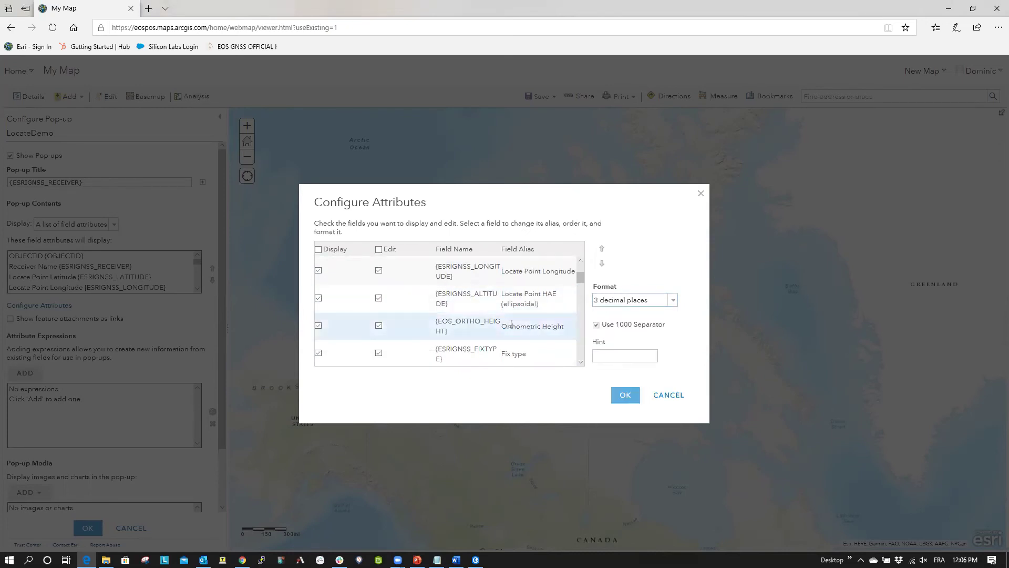
Step: Format the Depth and Marker Depth fields to 3 decimal places
{"action": "scroll", "coordinate": [511, 324], "scroll_direction": "down", "scroll_amount": 5}
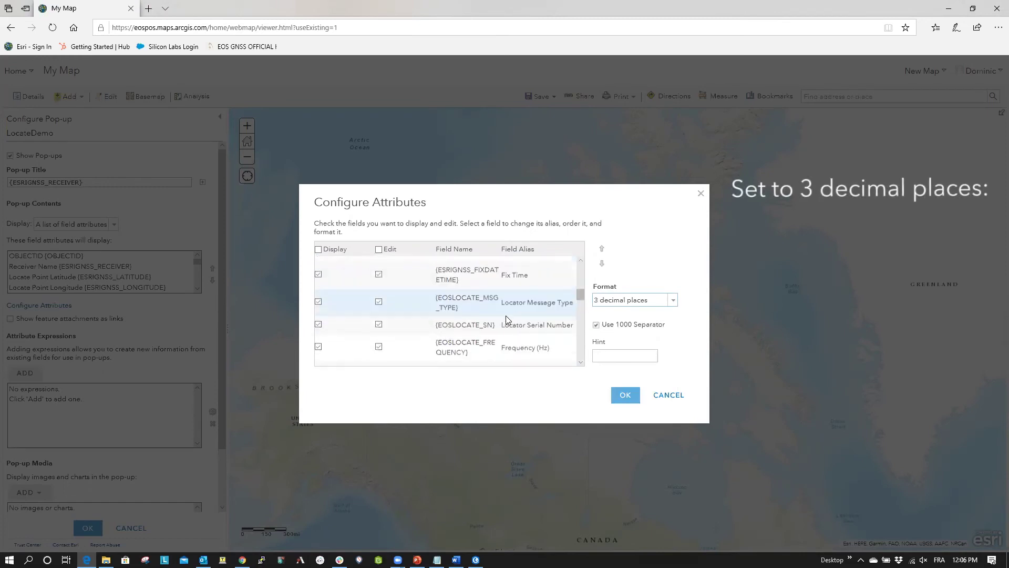
{"action": "scroll", "coordinate": [506, 315], "scroll_direction": "down", "scroll_amount": 3}
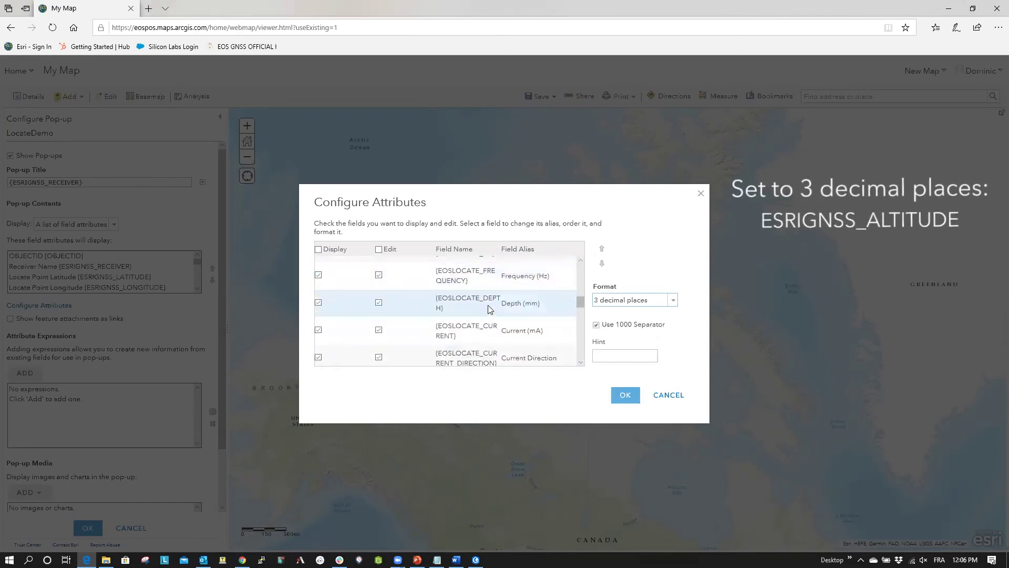
{"action": "left_click", "coordinate": [489, 309]}
{"action": "left_click", "coordinate": [624, 302]}
{"action": "left_click", "coordinate": [578, 339]}
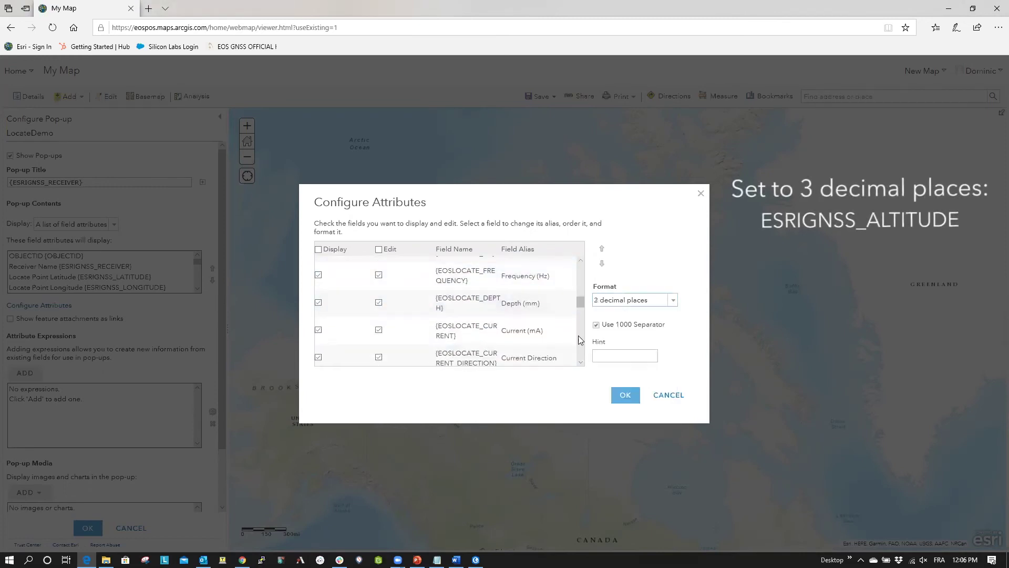
{"action": "left_click", "coordinate": [497, 324]}
{"action": "scroll", "coordinate": [497, 322], "scroll_direction": "down", "scroll_amount": 4}
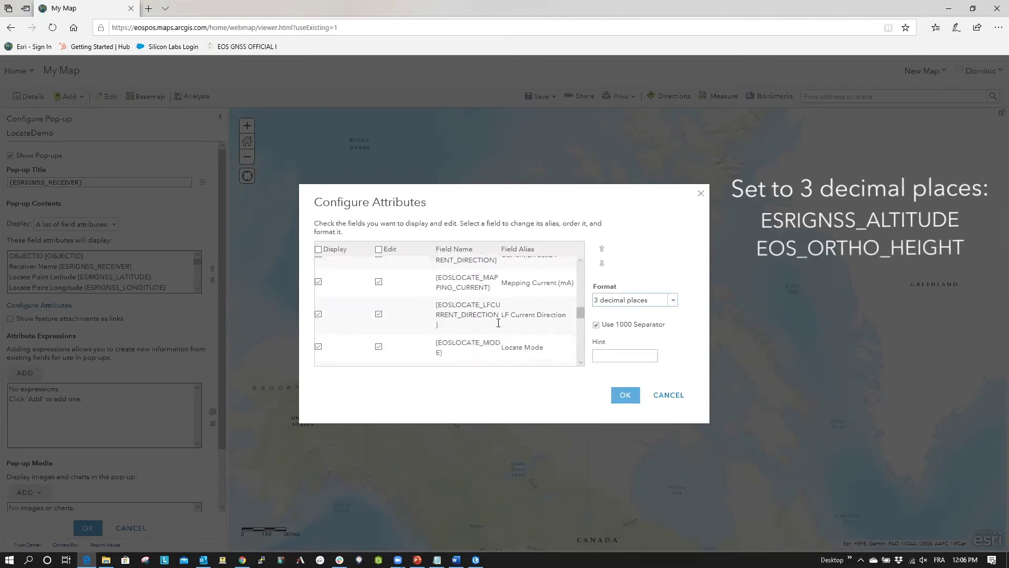
{"action": "scroll", "coordinate": [499, 323], "scroll_direction": "down", "scroll_amount": 5}
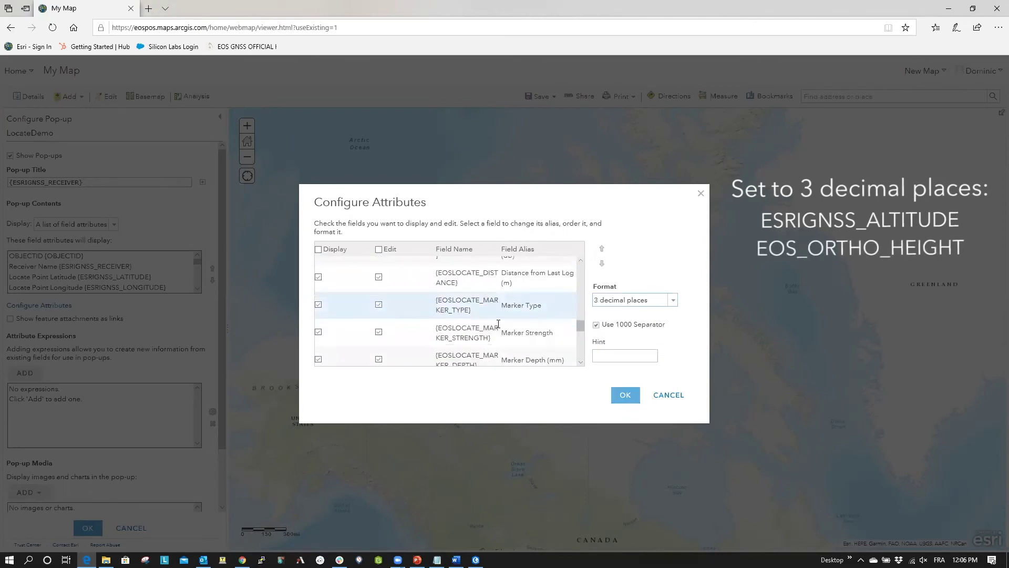
{"action": "scroll", "coordinate": [498, 323], "scroll_direction": "down", "scroll_amount": 3}
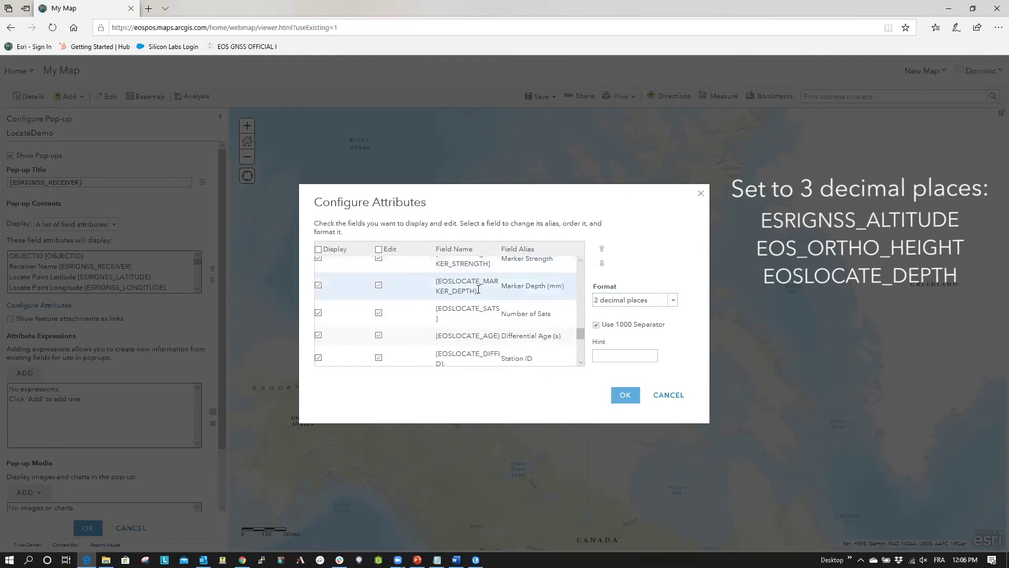
{"action": "left_click", "coordinate": [615, 305]}
{"action": "left_click", "coordinate": [620, 355]}
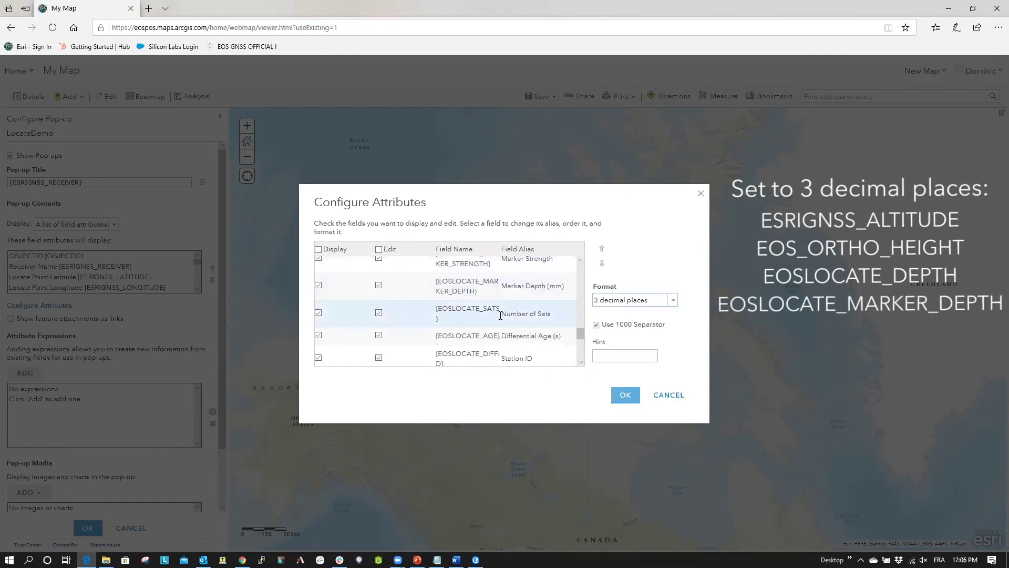
Step: Set GNSS Antenna Height, Altitude Undulation and Altitude Datum Shift to 3 decimals, then confirm
{"action": "scroll", "coordinate": [500, 315], "scroll_direction": "down", "scroll_amount": 4}
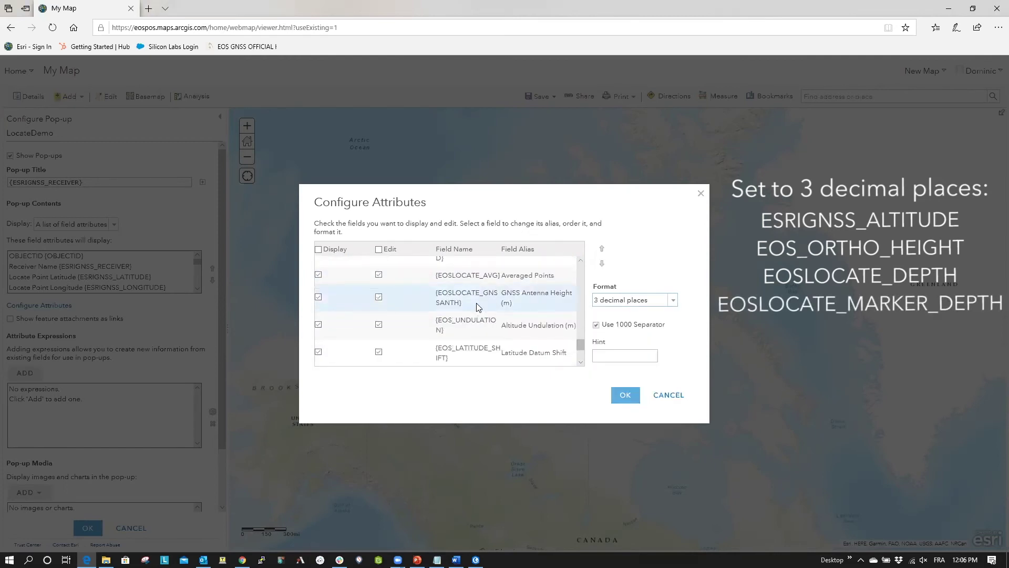
{"action": "left_click", "coordinate": [477, 302]}
{"action": "left_click", "coordinate": [615, 301]}
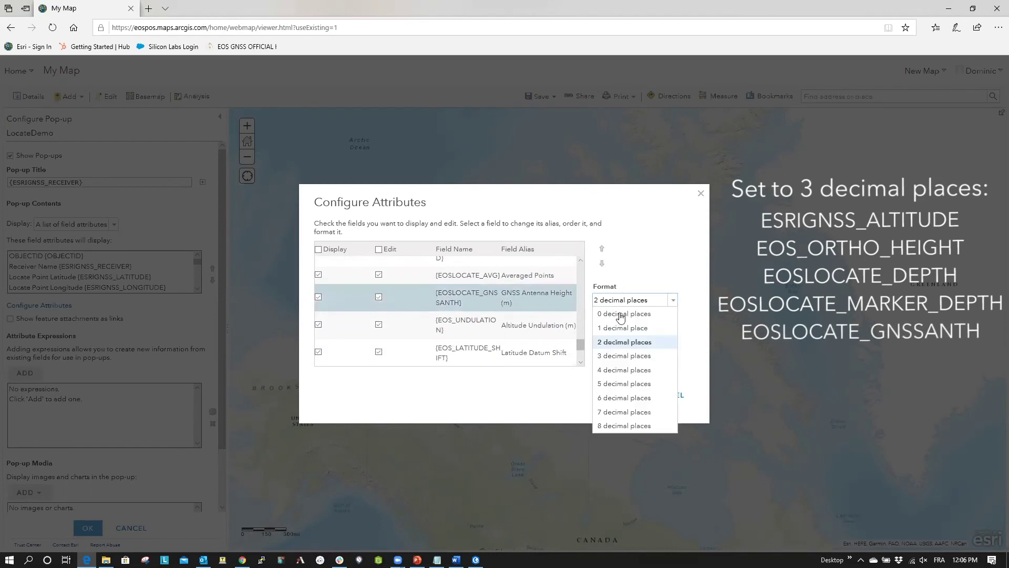
{"action": "left_click", "coordinate": [620, 355]}
{"action": "left_click", "coordinate": [479, 323]}
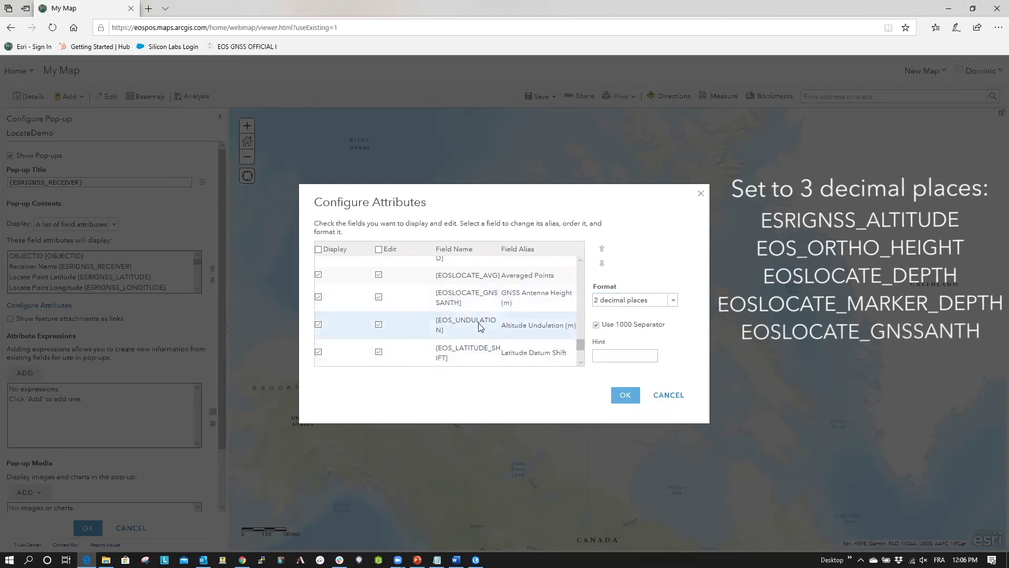
{"action": "left_click", "coordinate": [613, 305]}
{"action": "left_click", "coordinate": [606, 354]}
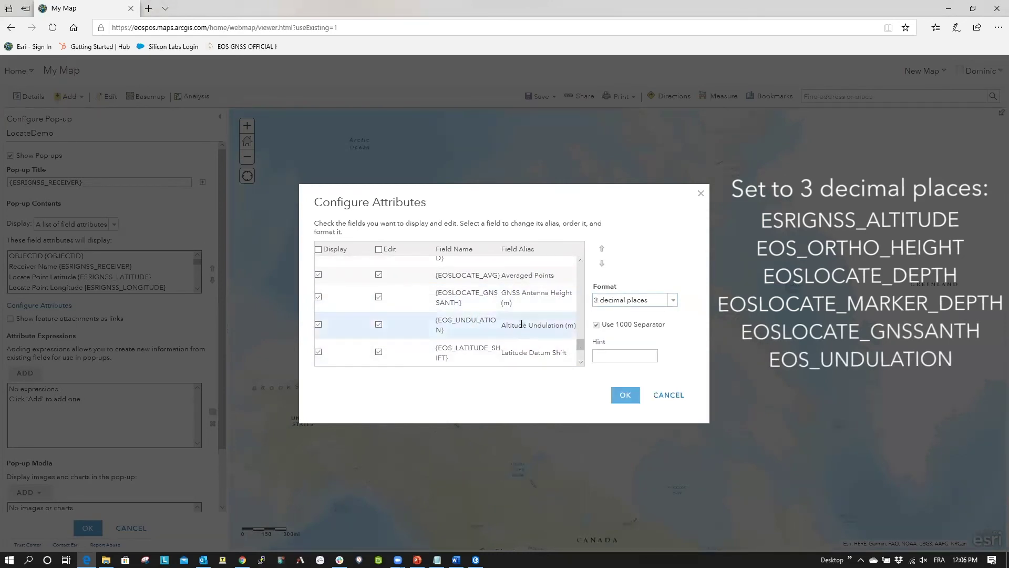
{"action": "scroll", "coordinate": [521, 324], "scroll_direction": "down", "scroll_amount": 3}
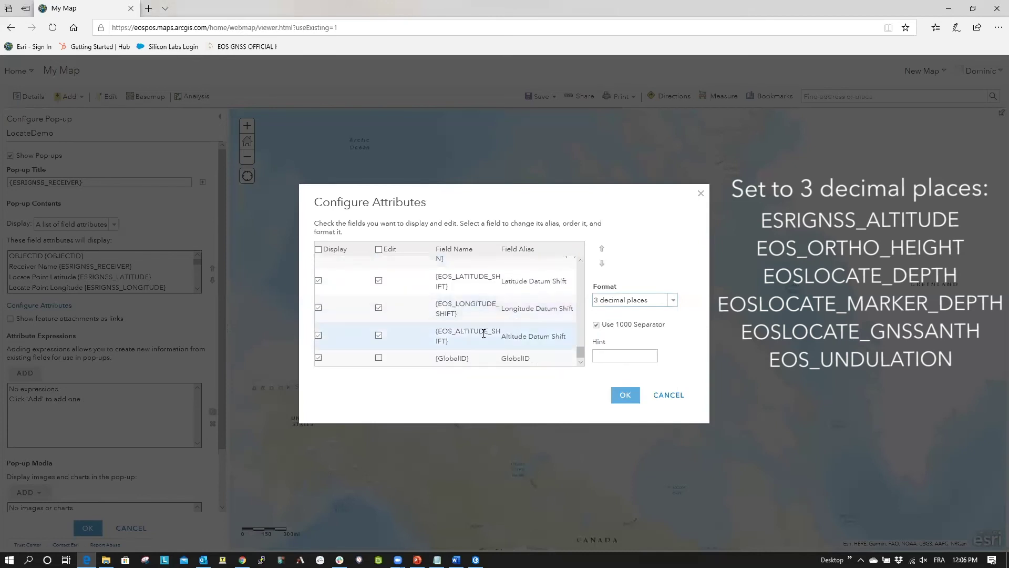
{"action": "left_click", "coordinate": [484, 333]}
{"action": "left_click", "coordinate": [623, 302]}
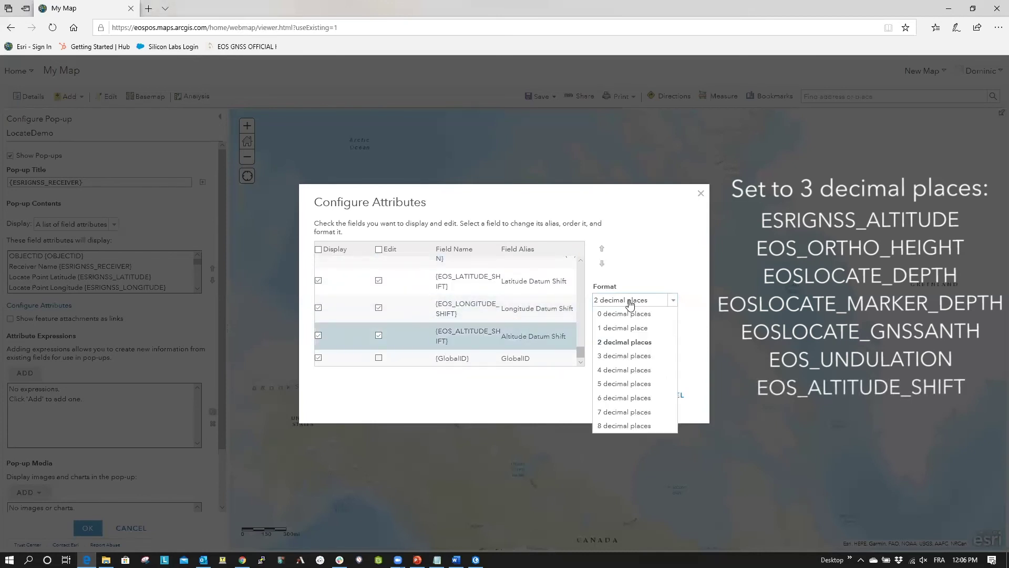
{"action": "left_click", "coordinate": [616, 355]}
{"action": "left_click", "coordinate": [625, 395]}
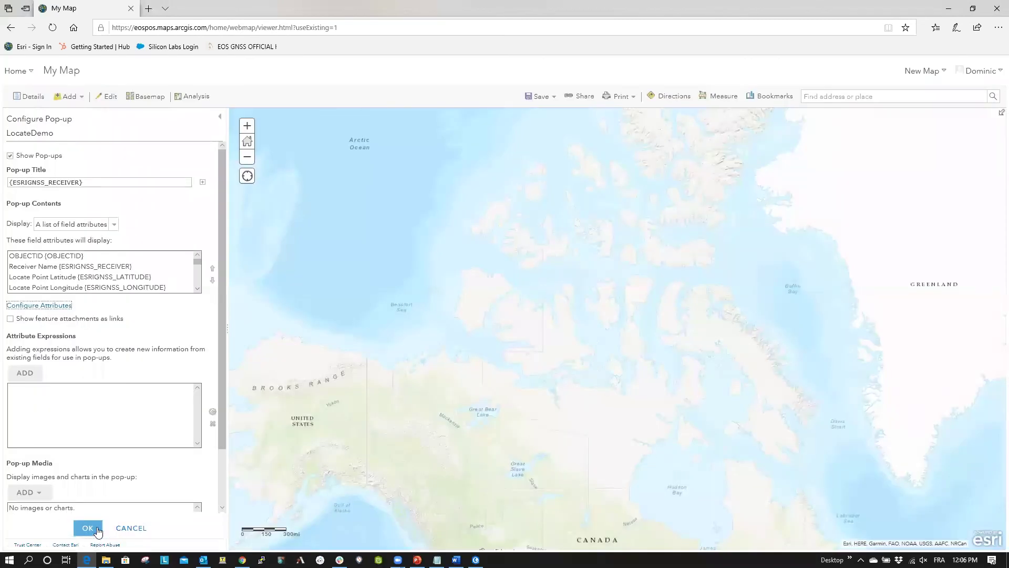
Step: Apply the pop-up settings and save the map titled LocateDemo with the tag Eos_Locate
{"action": "left_click", "coordinate": [90, 528]}
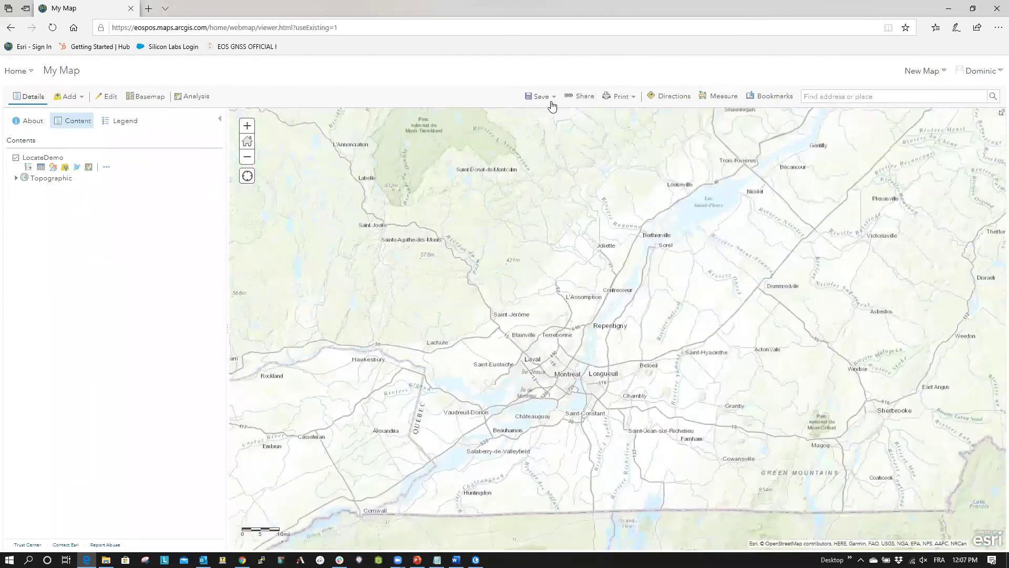
{"action": "left_click", "coordinate": [552, 100]}
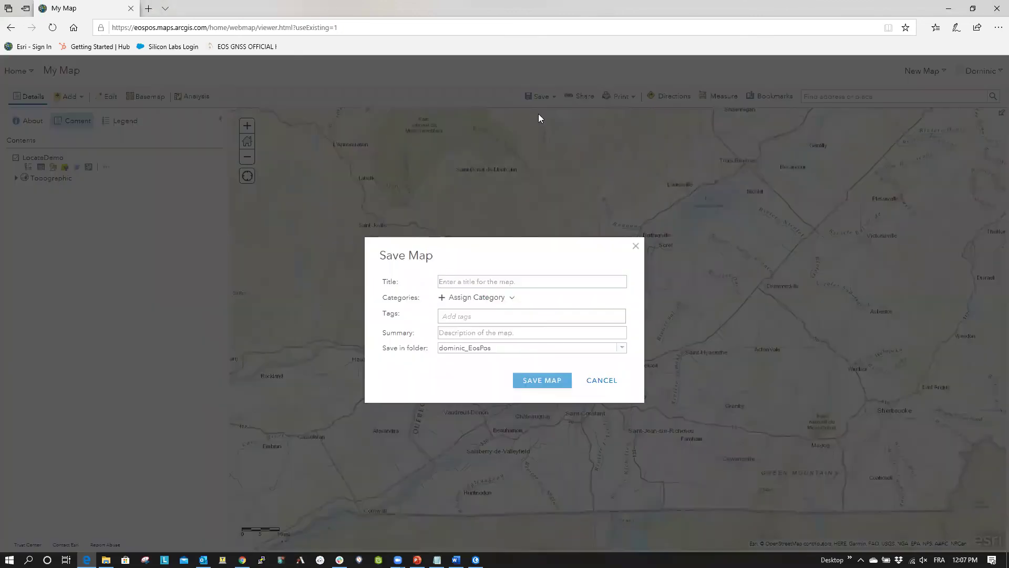
{"action": "left_click", "coordinate": [475, 282]}
{"action": "type", "text": "LocateDemo"}
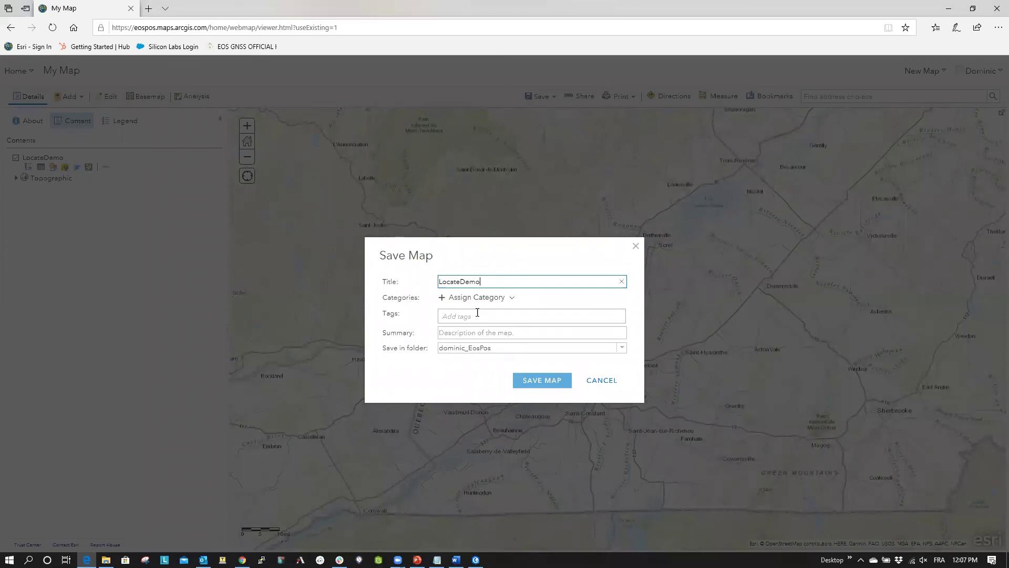
{"action": "left_click", "coordinate": [477, 315]}
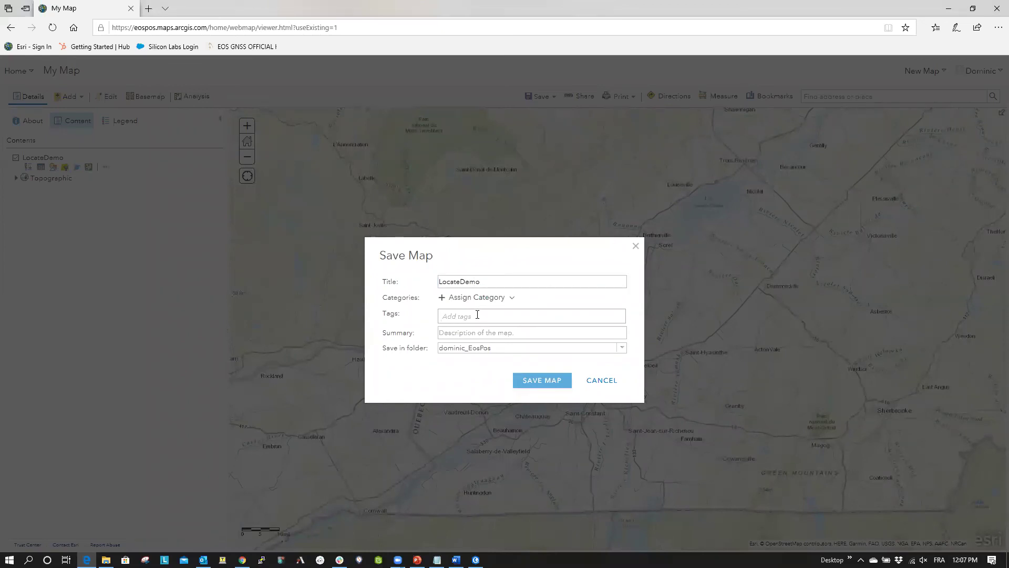
{"action": "type", "text": "Eos_"}
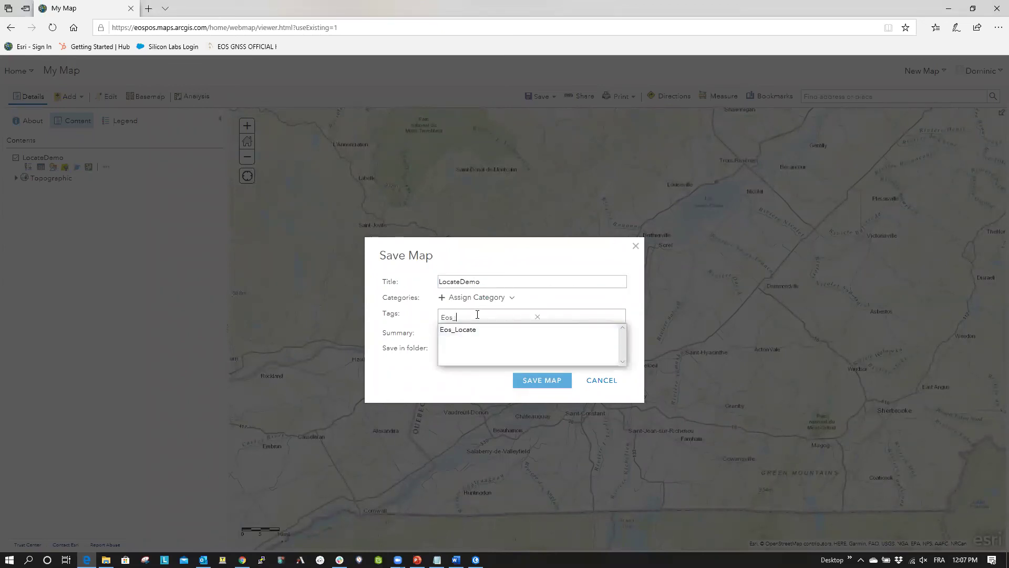
{"action": "type", "text": "Locate"}
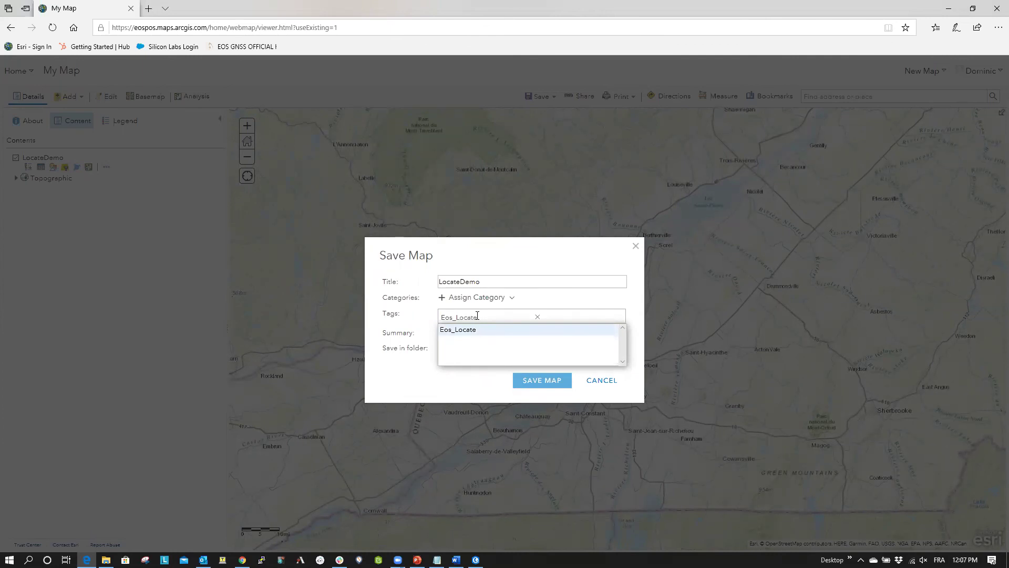
{"action": "left_click", "coordinate": [474, 330]}
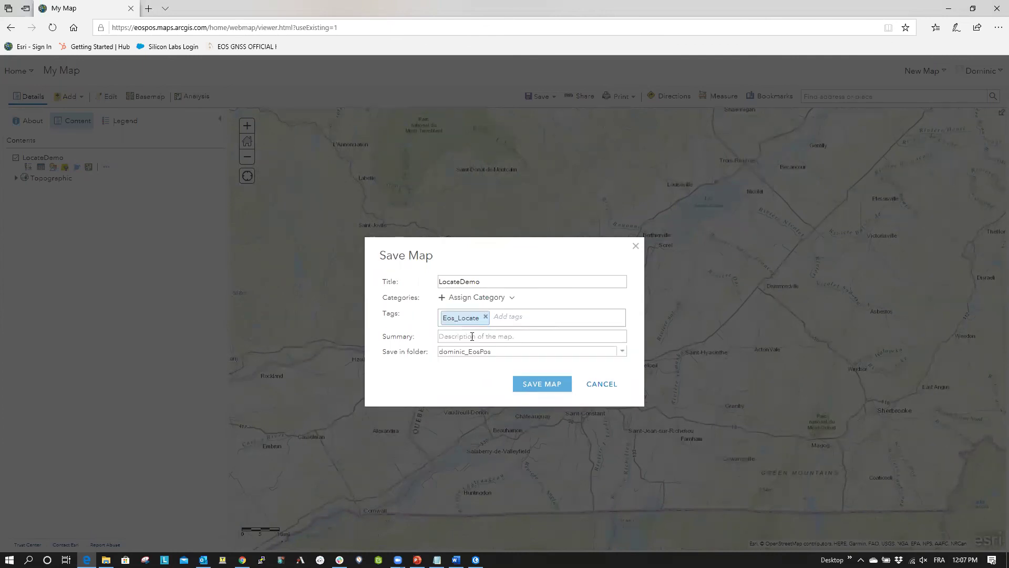
{"action": "left_click", "coordinate": [539, 384]}
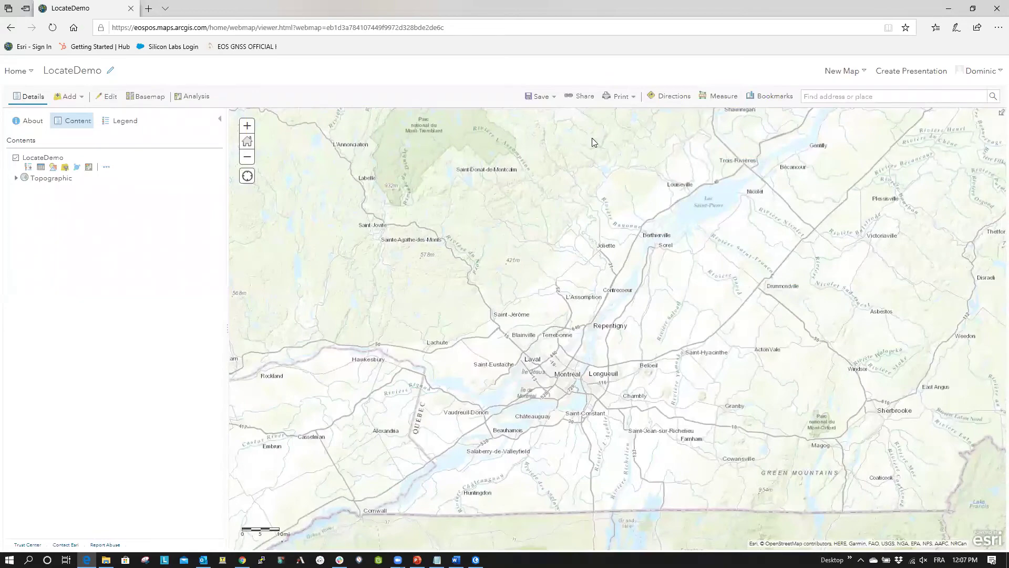
Step: Share LocateDemo with the organization and the test group
{"action": "left_click", "coordinate": [582, 97]}
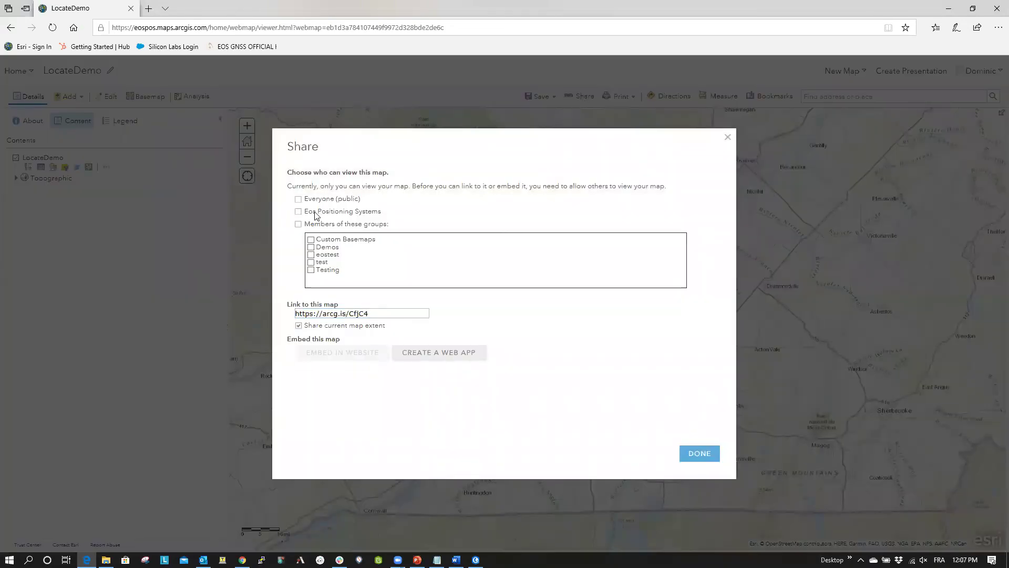
{"action": "left_click", "coordinate": [311, 263]}
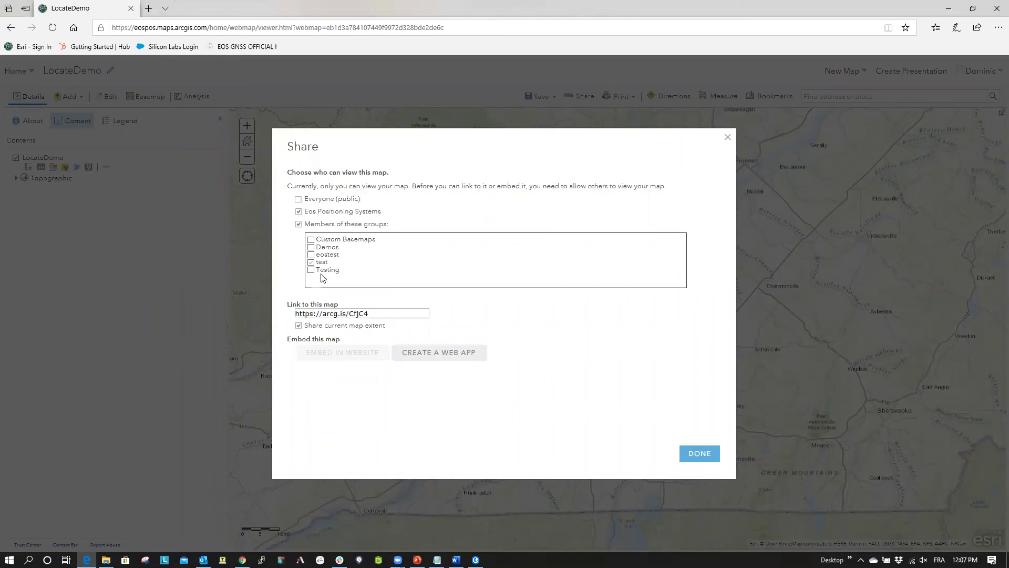
{"action": "left_click", "coordinate": [700, 457]}
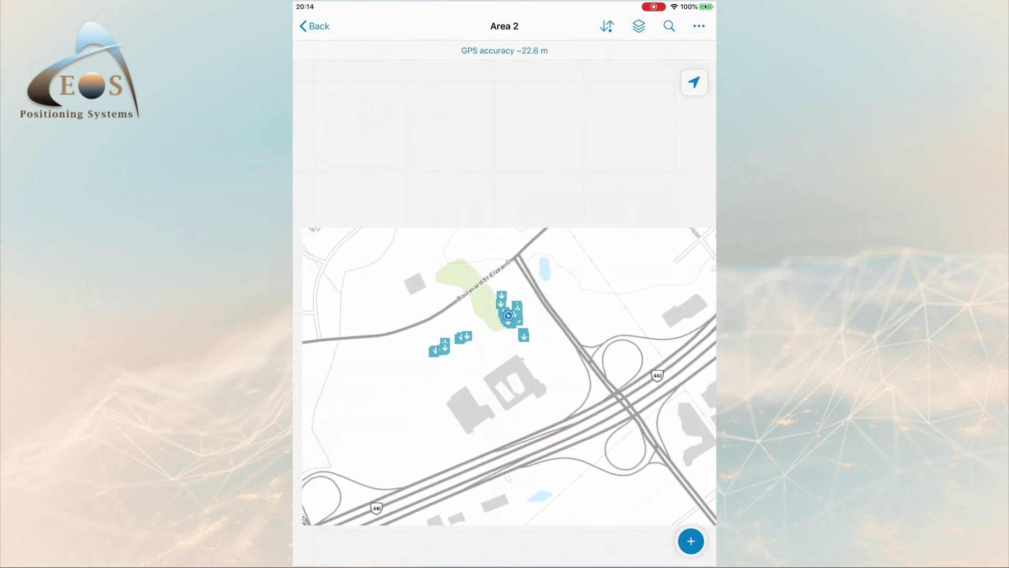
Step: Leave the Area 2 map, open LocateDemo from the test group, and start a new point
{"action": "left_click", "coordinate": [315, 26]}
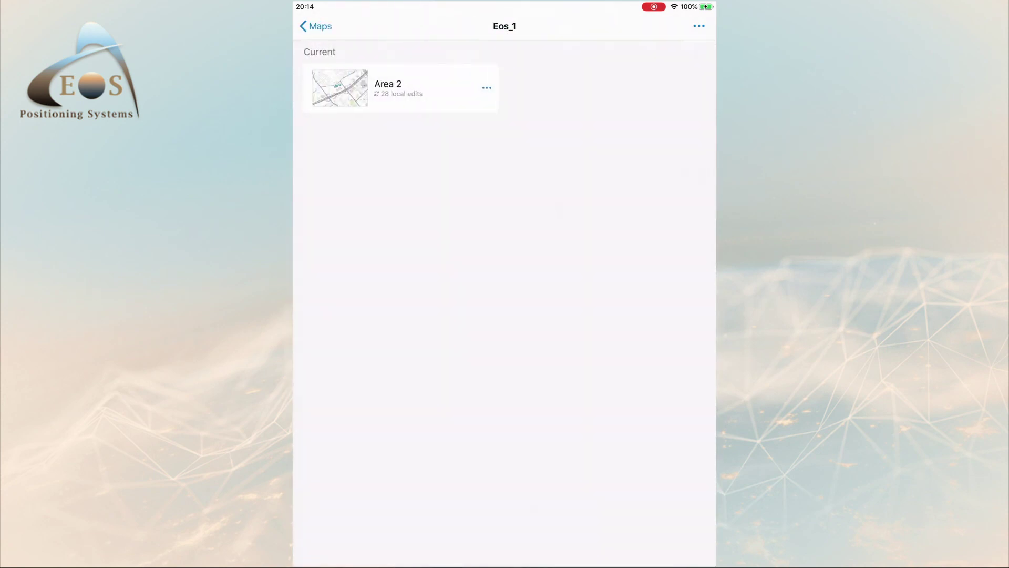
{"action": "left_click", "coordinate": [315, 26]}
{"action": "scroll", "coordinate": [505, 315], "scroll_direction": "down", "scroll_amount": 6}
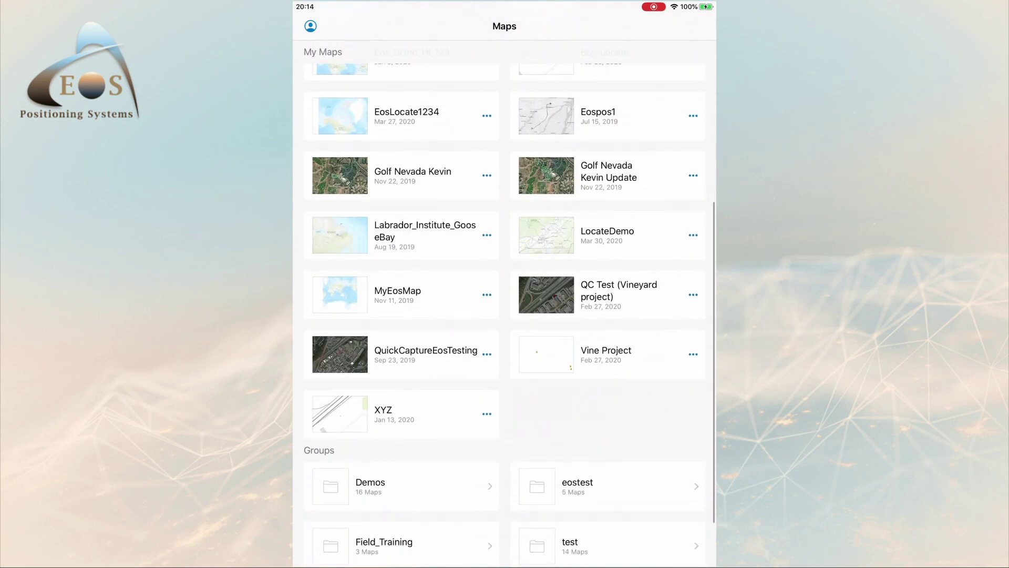
{"action": "scroll", "coordinate": [505, 316], "scroll_direction": "down", "scroll_amount": 2}
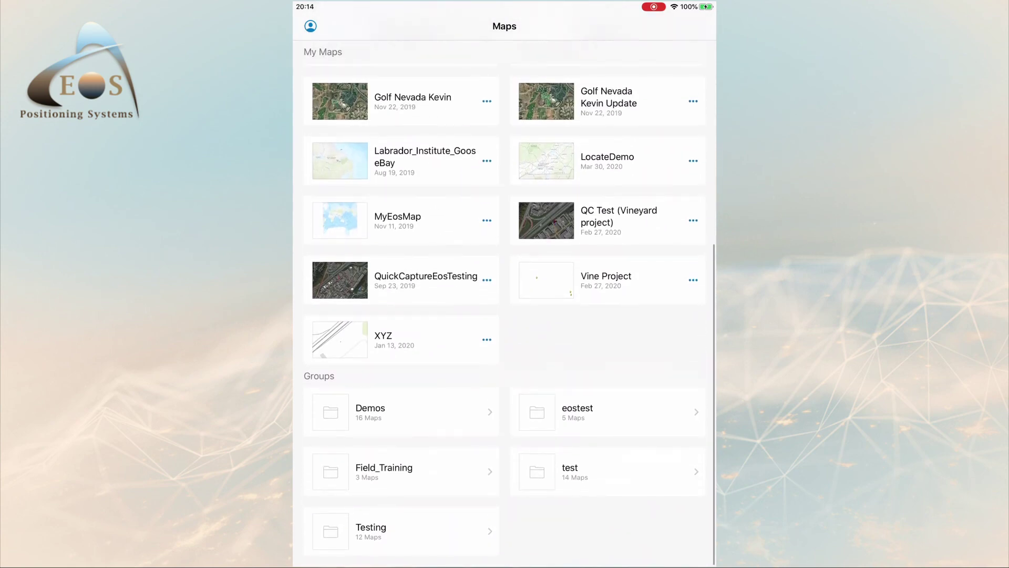
{"action": "left_click", "coordinate": [608, 472]}
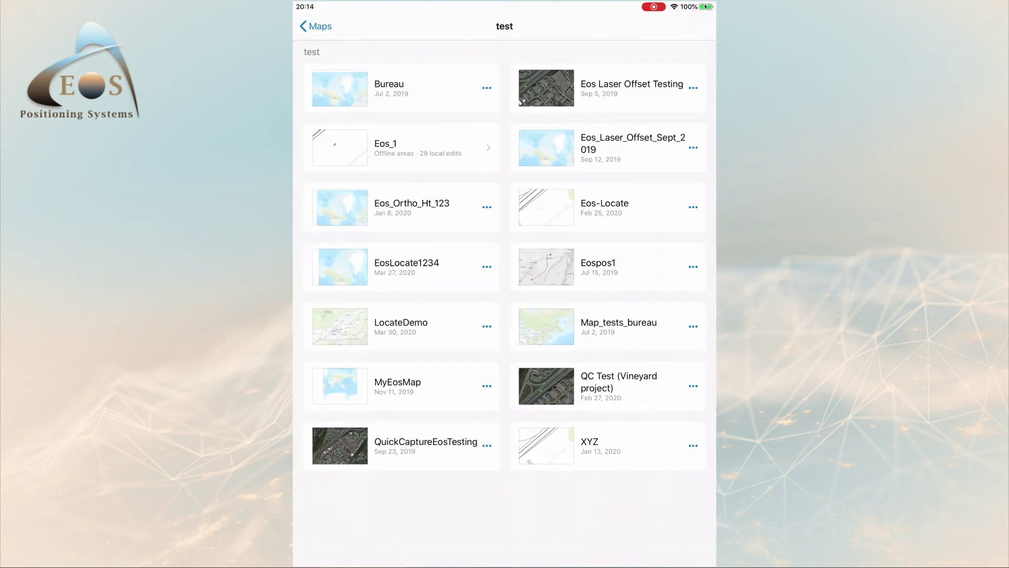
{"action": "left_click", "coordinate": [401, 326]}
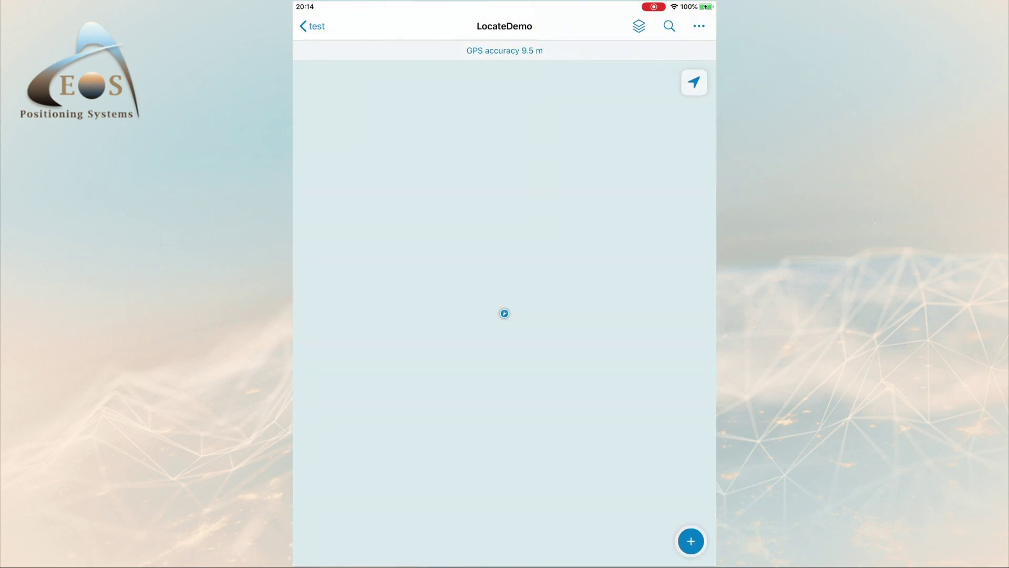
{"action": "left_click", "coordinate": [691, 541]}
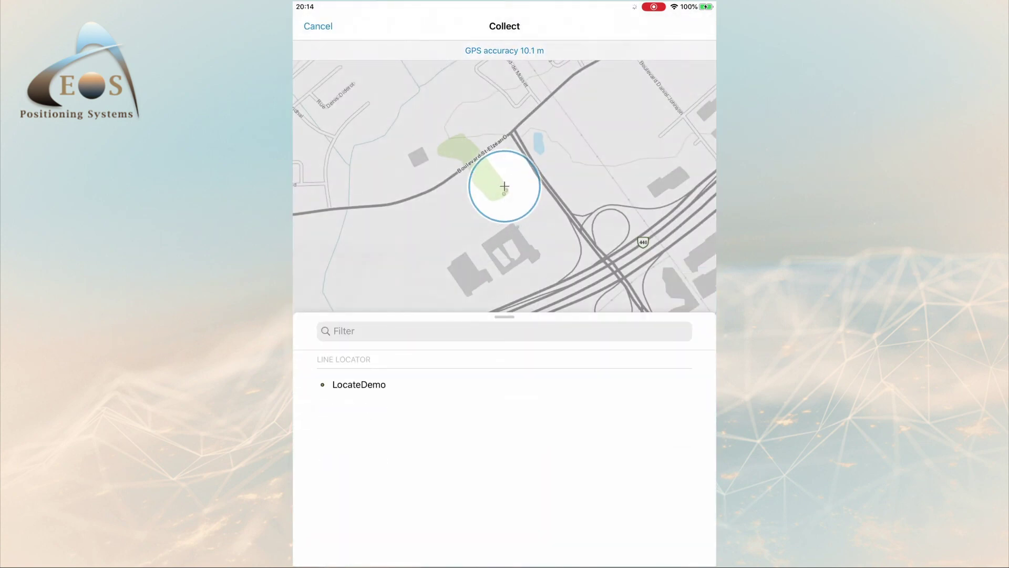